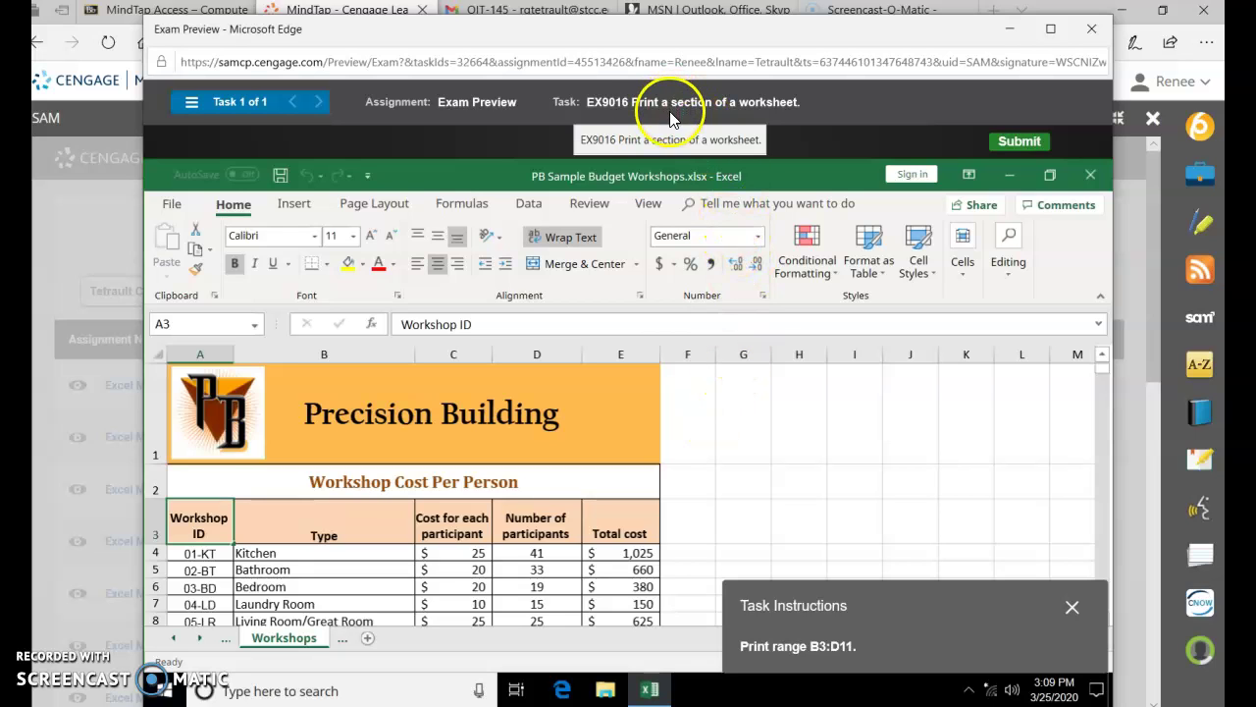
Step: Select the range B3:D11 on the Workshops sheet with the Type, cost and participant data
{"action": "scroll", "coordinate": [612, 542], "scroll_direction": "down", "scroll_amount": 1}
{"action": "scroll", "coordinate": [424, 489], "scroll_direction": "up", "scroll_amount": 1}
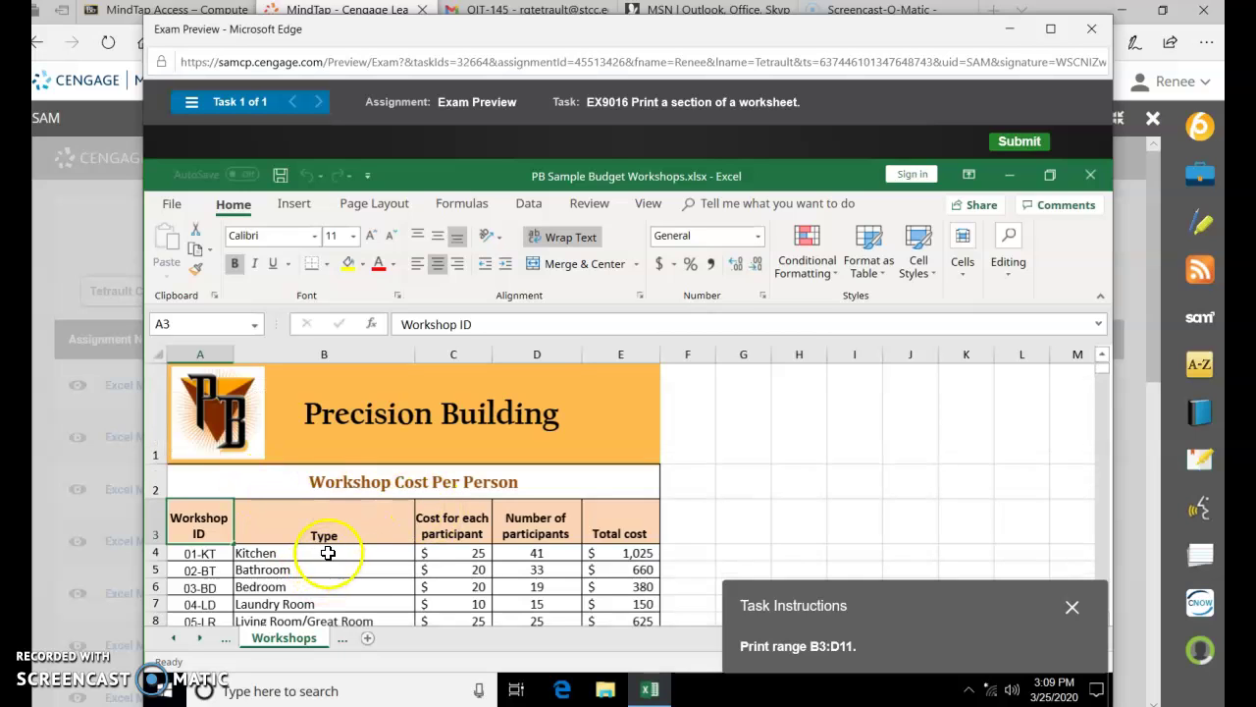
{"action": "left_click_drag", "start_coordinate": [337, 525], "coordinate": [539, 492]}
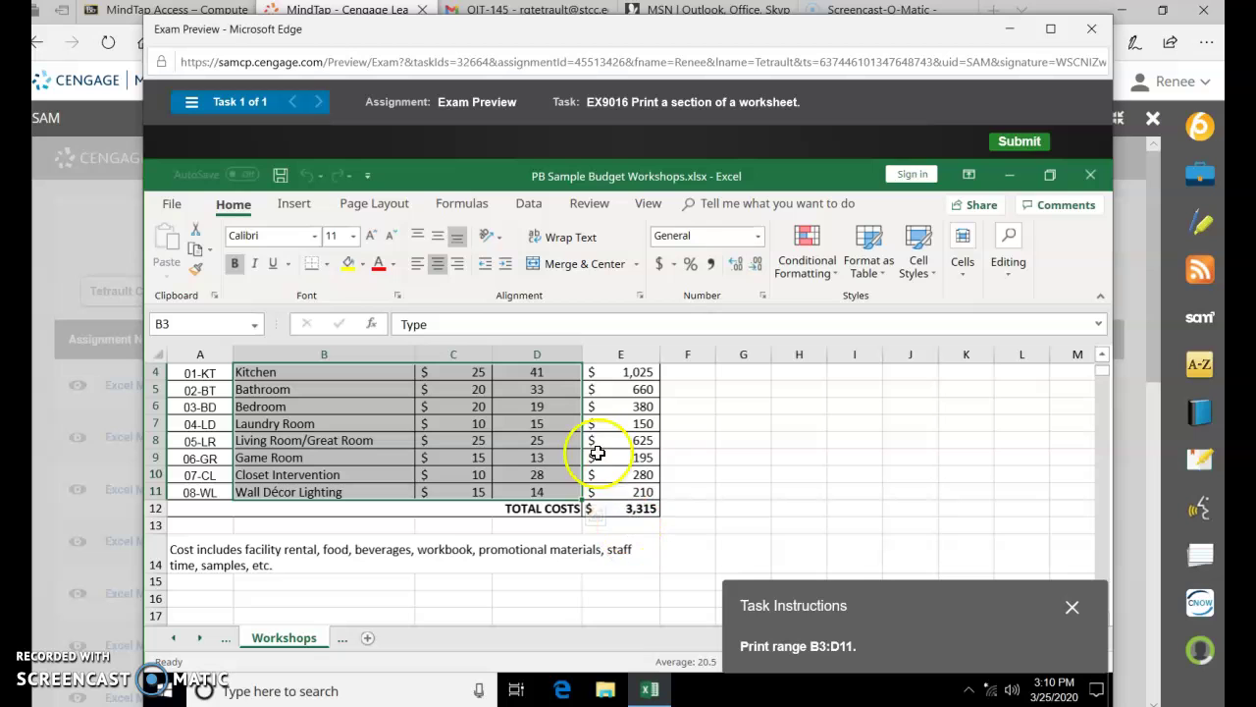
Step: Print the worksheet with the Print Selection setting so only B3:D11 prints
{"action": "left_click", "coordinate": [175, 204]}
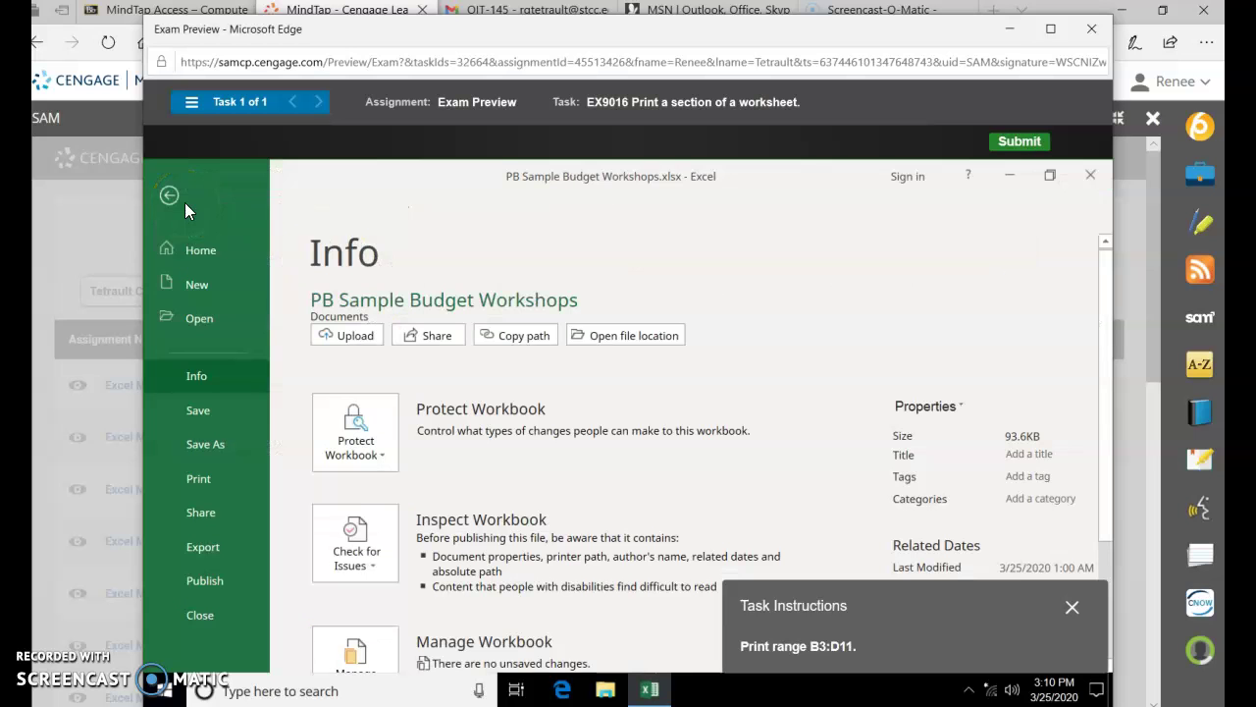
{"action": "left_click", "coordinate": [195, 480]}
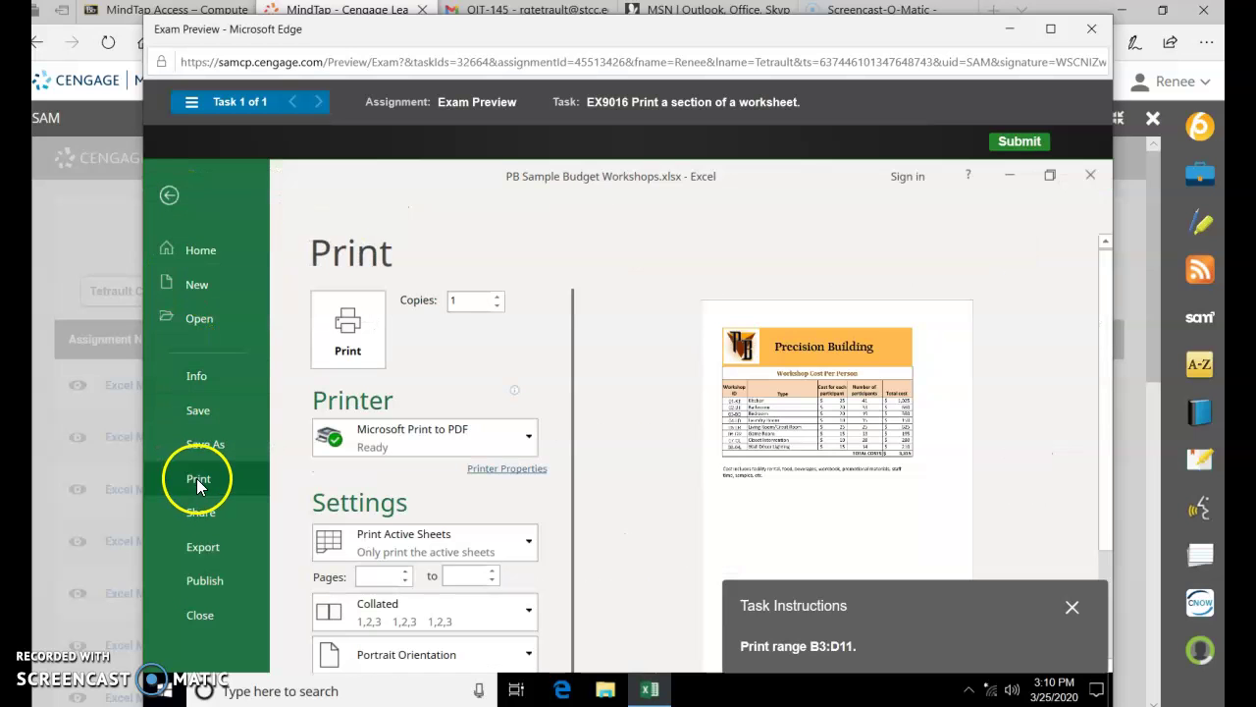
{"action": "left_click", "coordinate": [507, 552]}
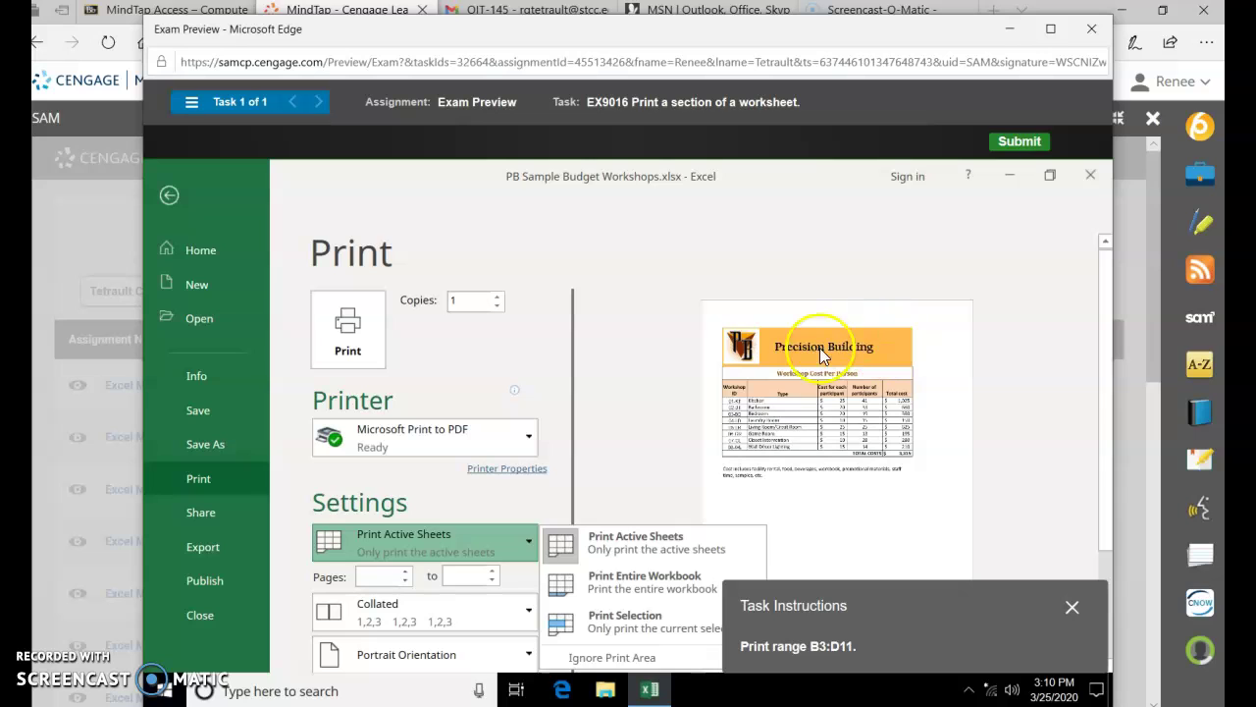
{"action": "left_click", "coordinate": [639, 624]}
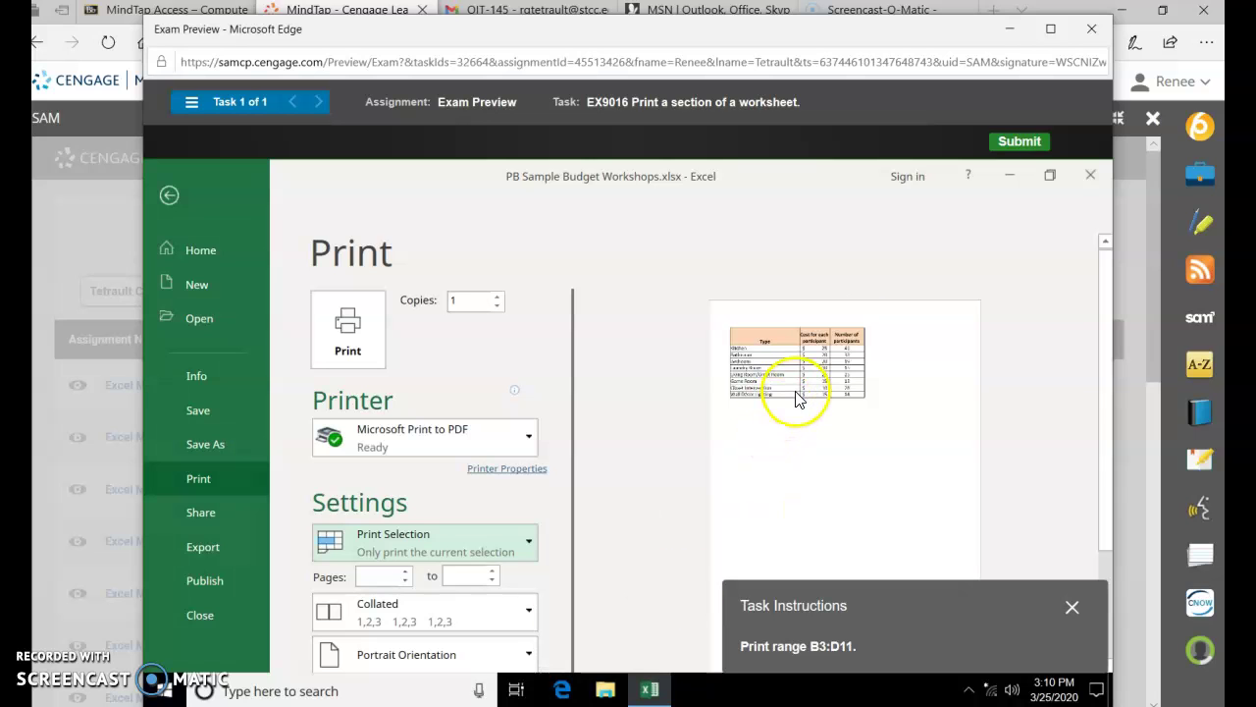
{"action": "left_click", "coordinate": [348, 332]}
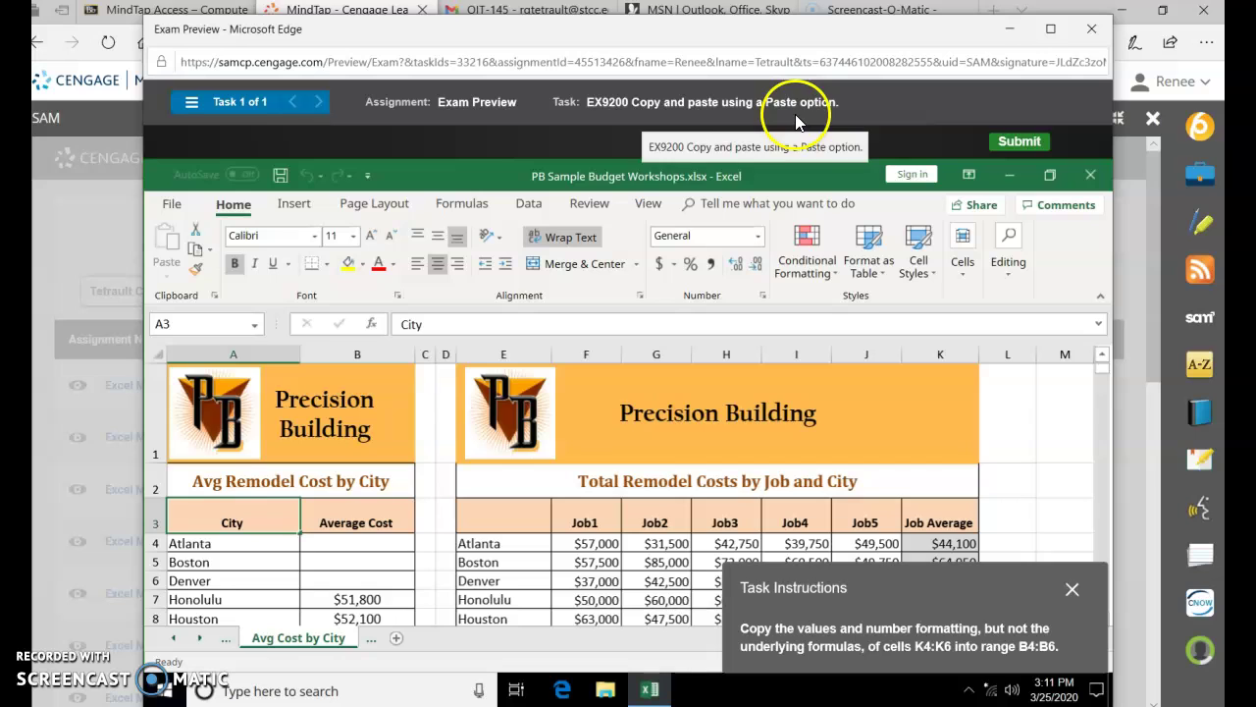
Step: Copy K4:K6 and paste it into B4:B6 using Values & Number Formatting
{"action": "left_click_drag", "start_coordinate": [903, 584], "coordinate": [673, 350]}
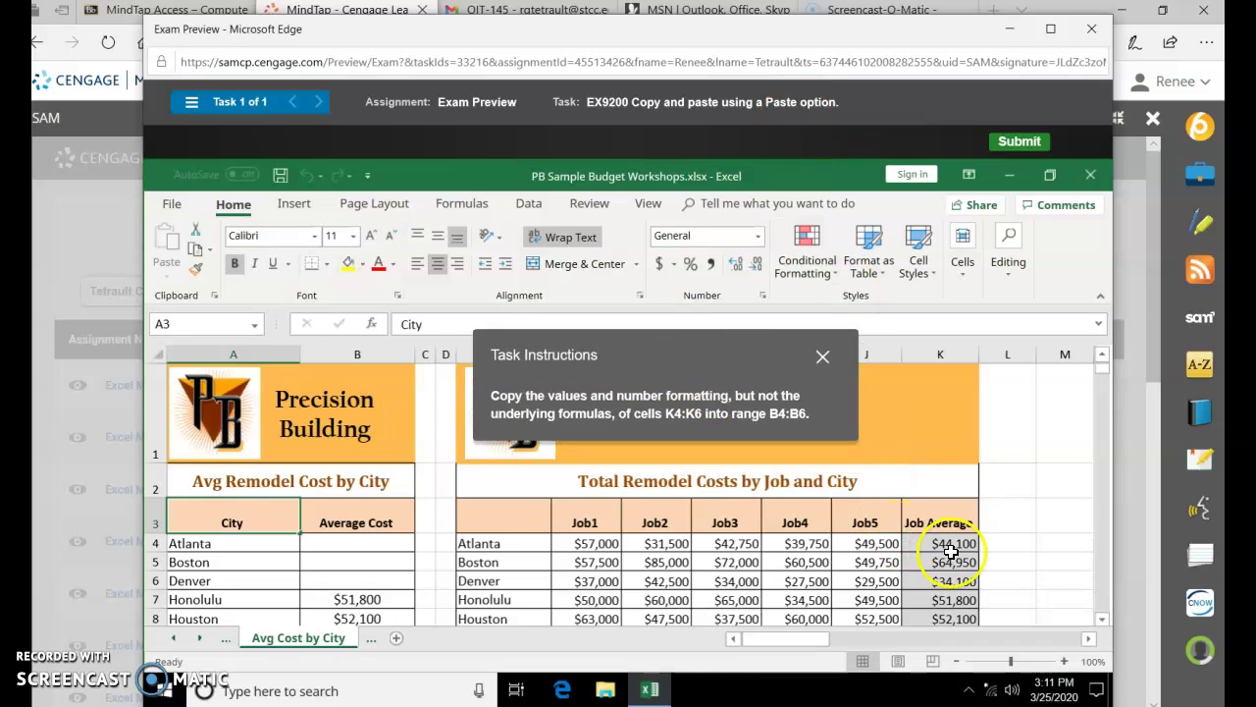
{"action": "left_click_drag", "start_coordinate": [932, 541], "coordinate": [935, 577]}
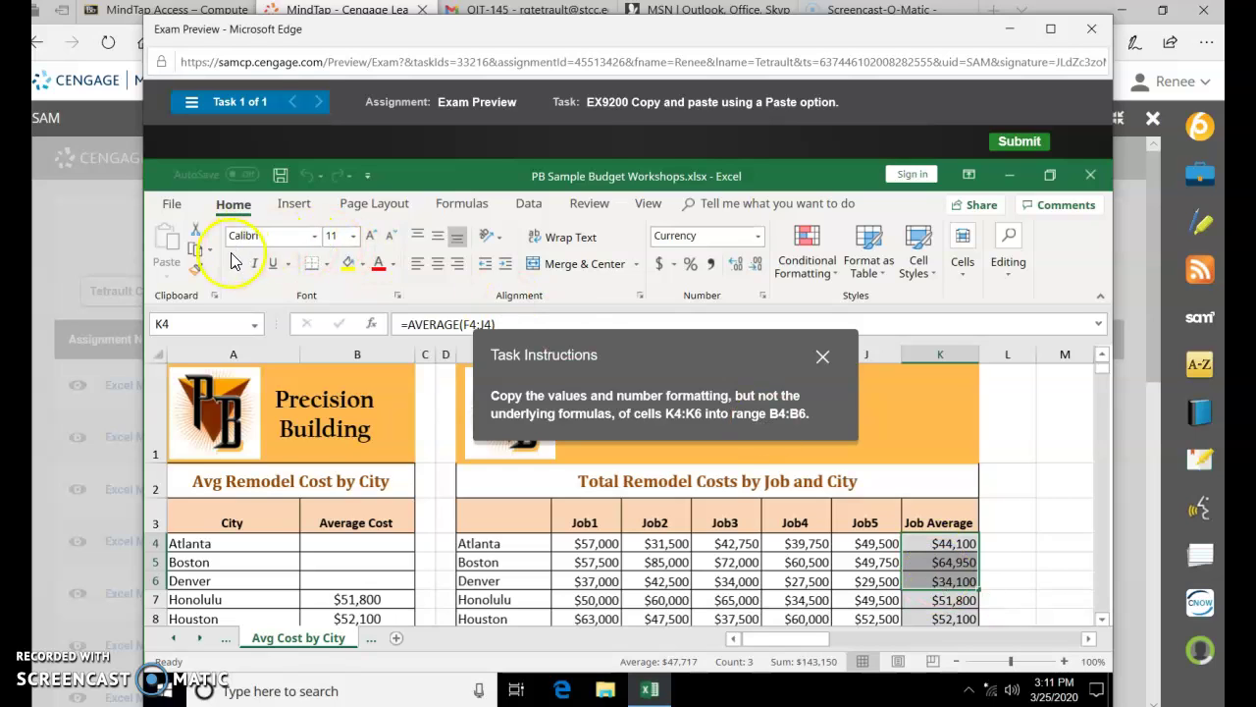
{"action": "left_click", "coordinate": [195, 253]}
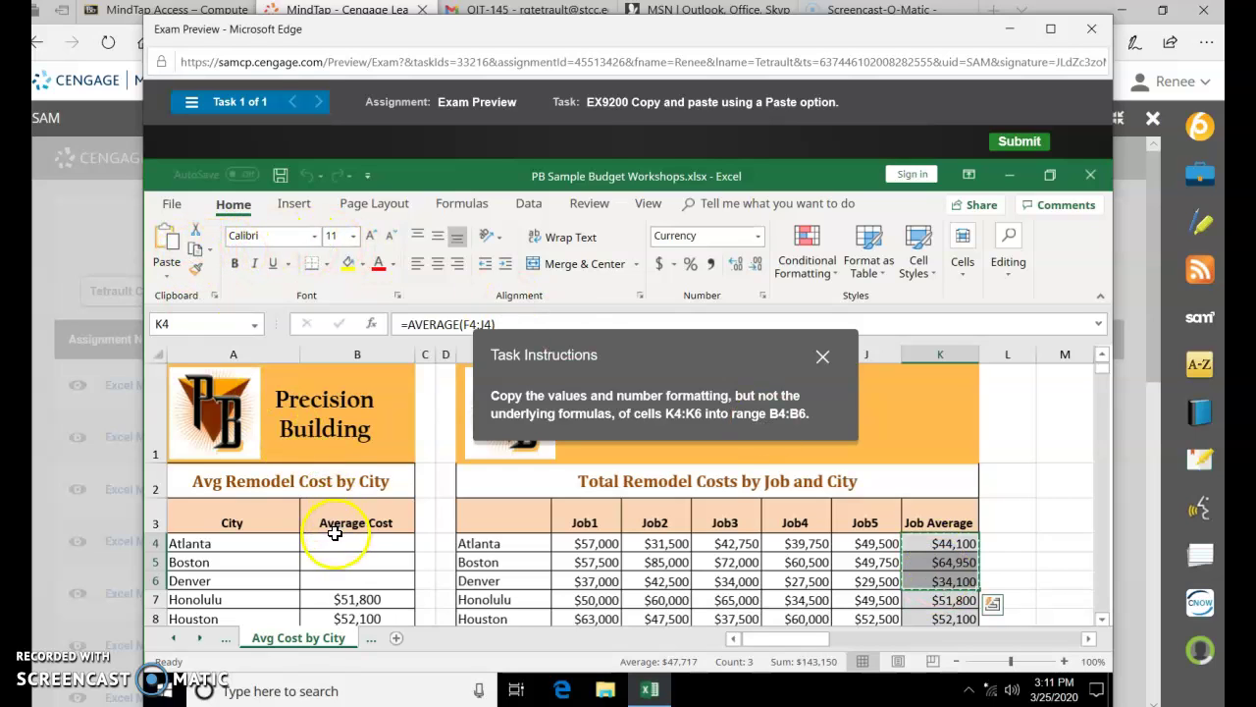
{"action": "left_click_drag", "start_coordinate": [335, 541], "coordinate": [330, 579]}
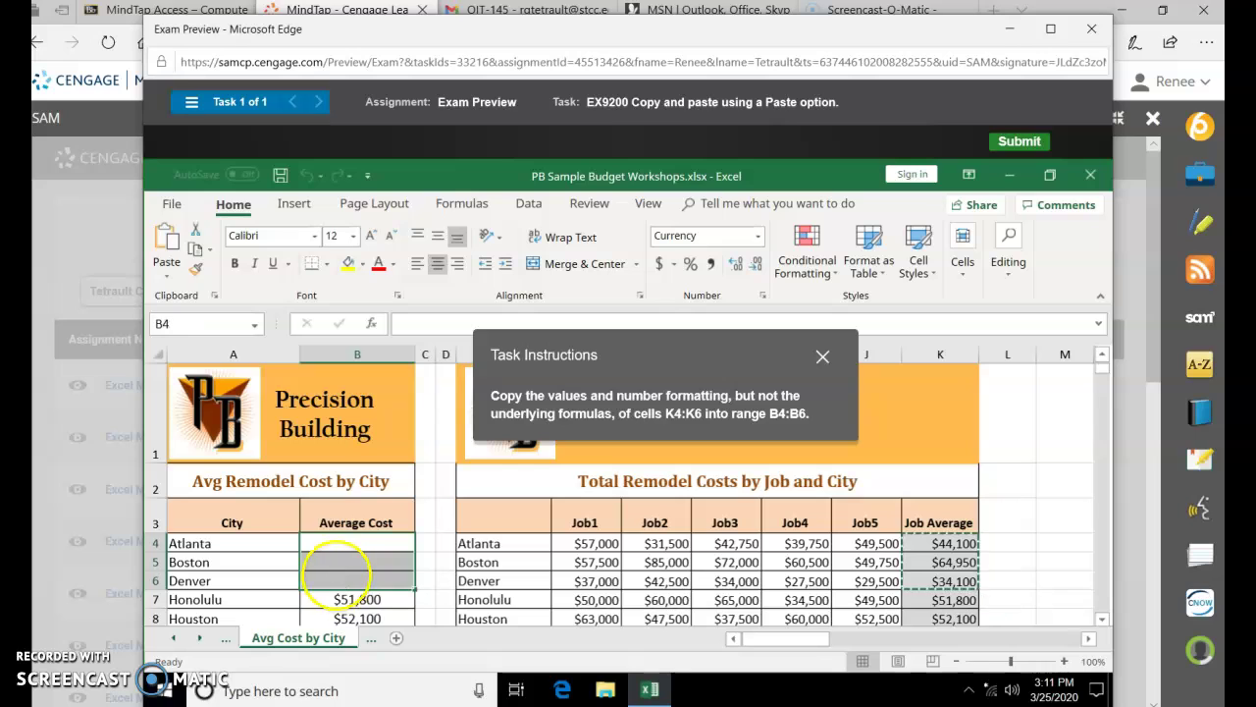
{"action": "left_click", "coordinate": [173, 274]}
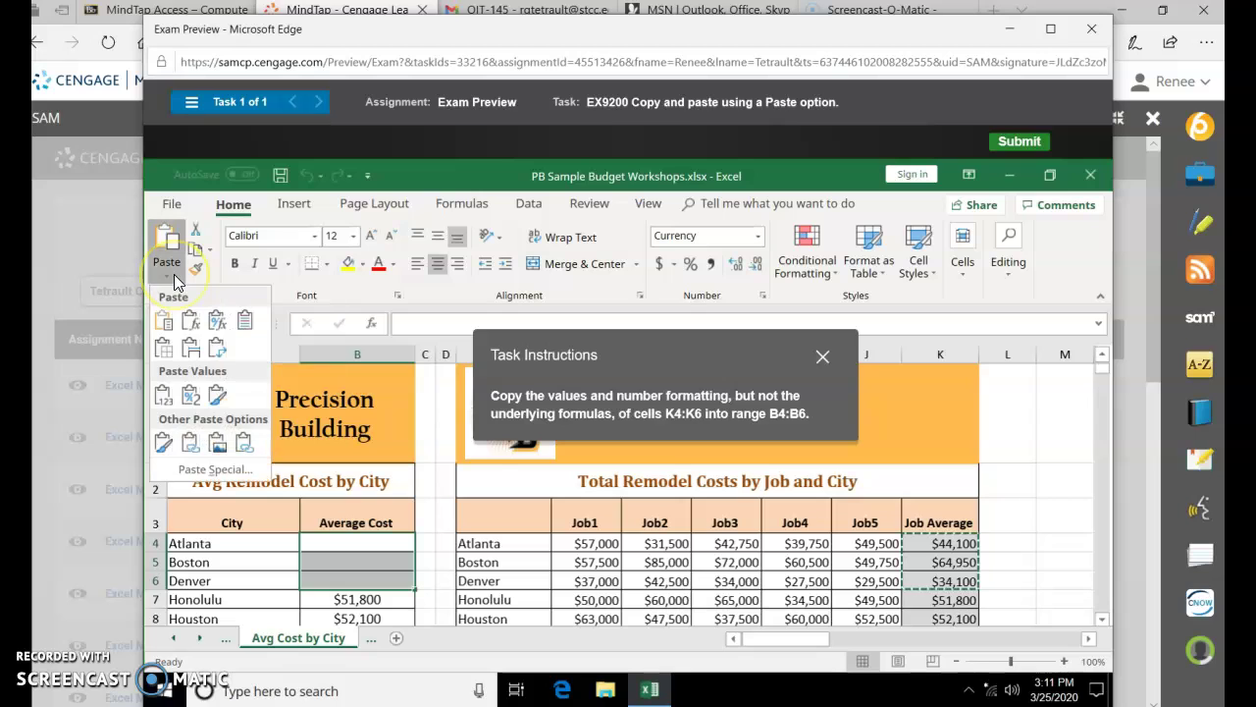
{"action": "left_click", "coordinate": [190, 395]}
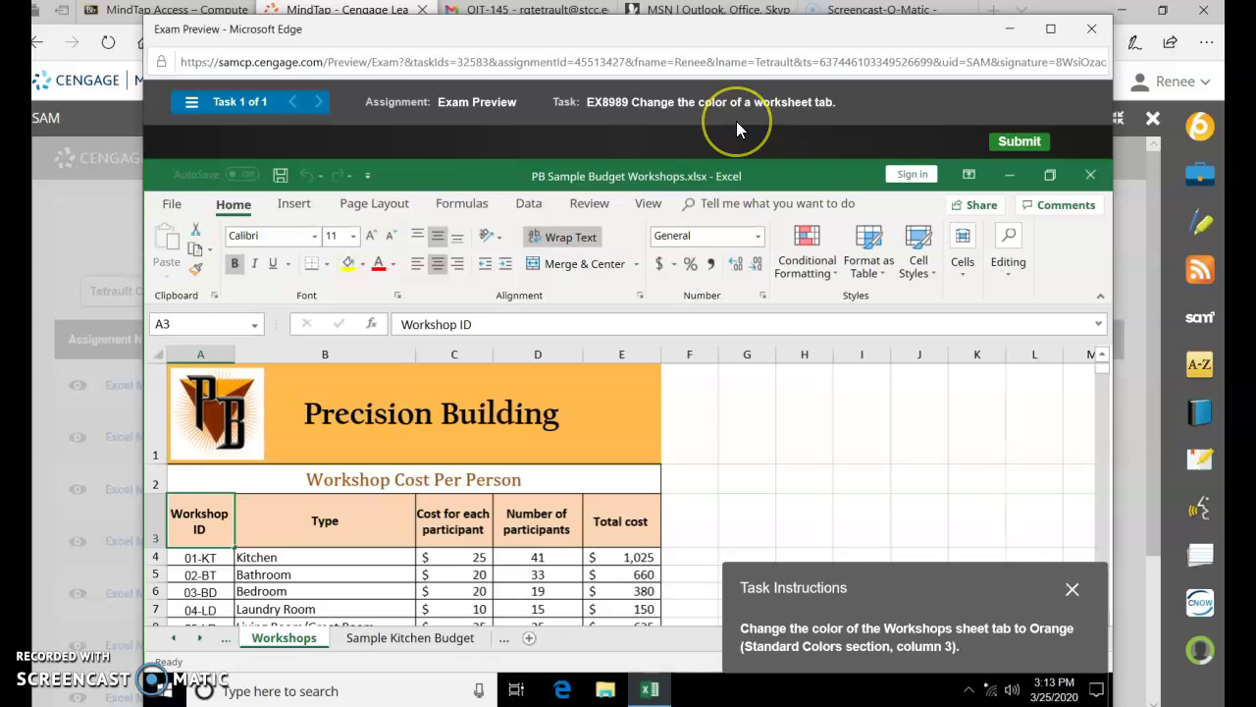
Step: Set the Workshops sheet's tab colour to Standard Colors Orange
{"action": "left_click", "coordinate": [305, 639]}
{"action": "right_click", "coordinate": [305, 638]}
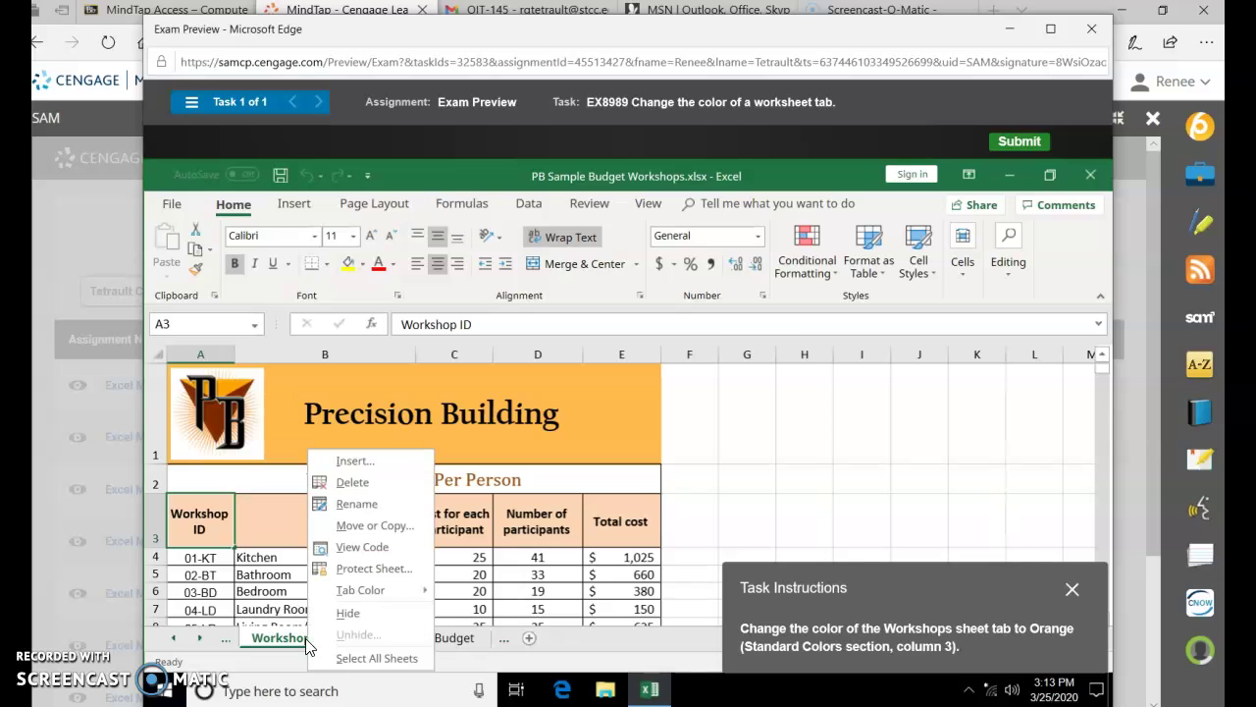
{"action": "left_click", "coordinate": [361, 590]}
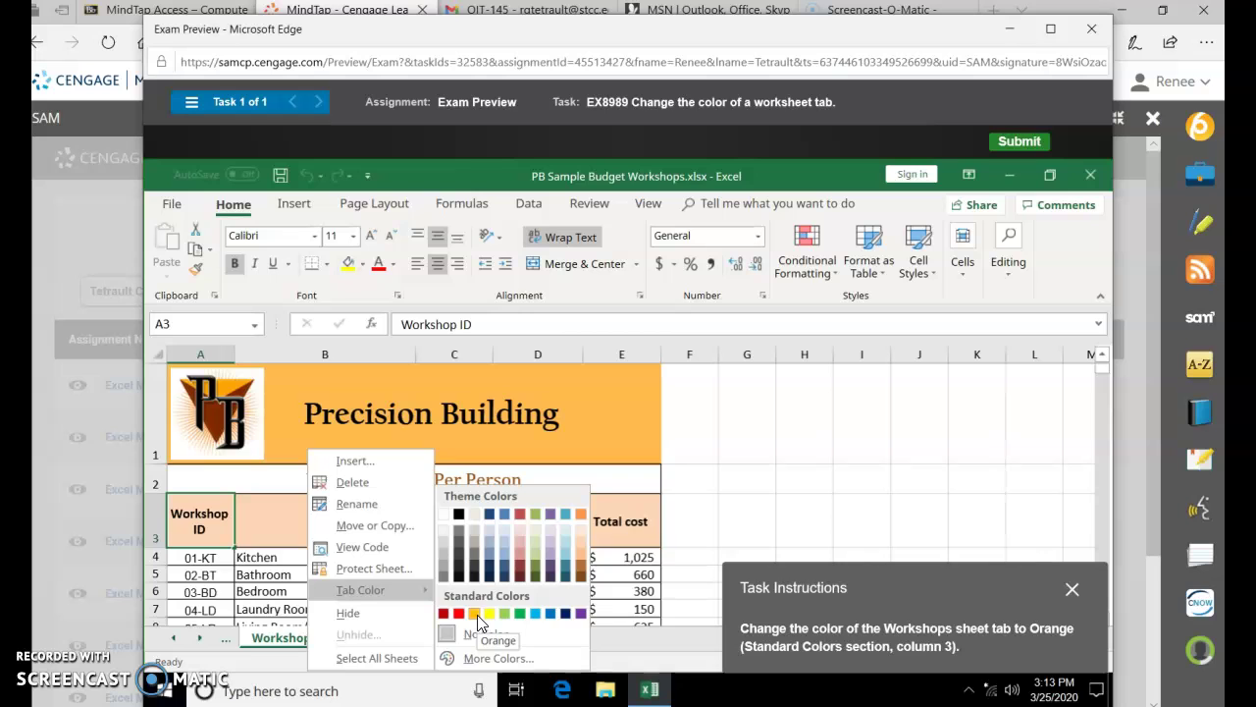
{"action": "left_click", "coordinate": [476, 615]}
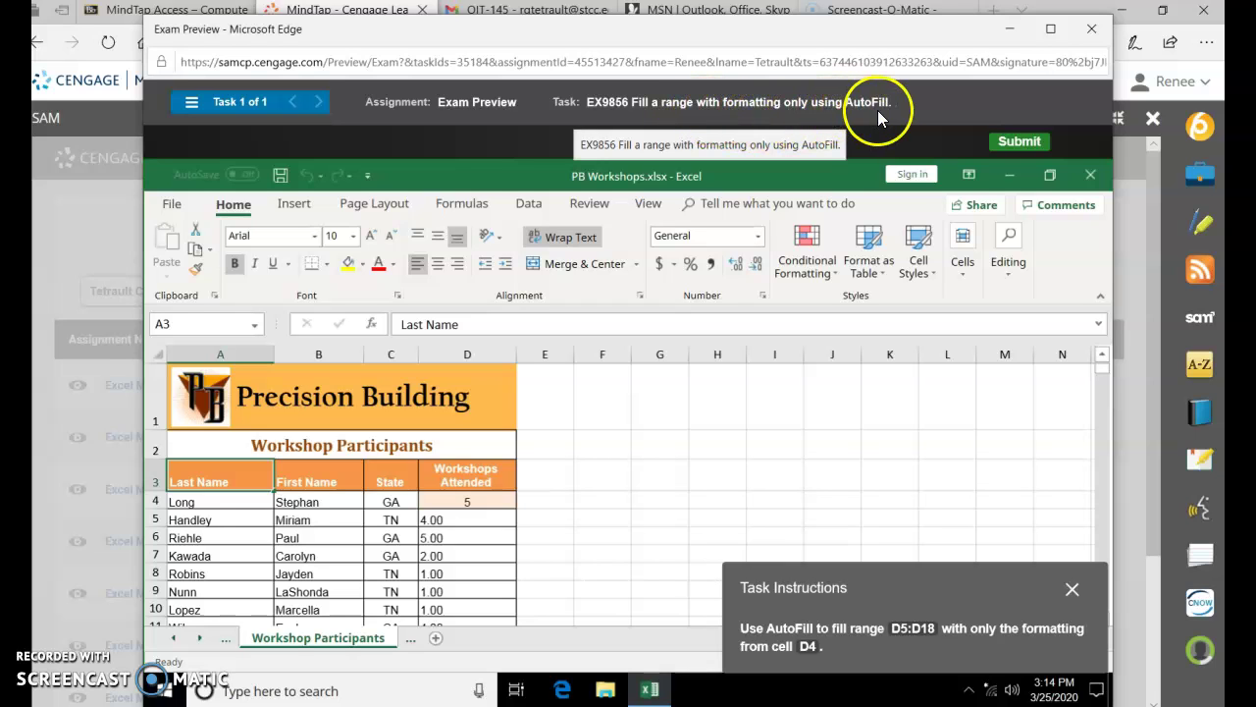
Step: AutoFill D4 down to D18 and choose Fill Formatting Only from Auto Fill Options
{"action": "left_click", "coordinate": [481, 501]}
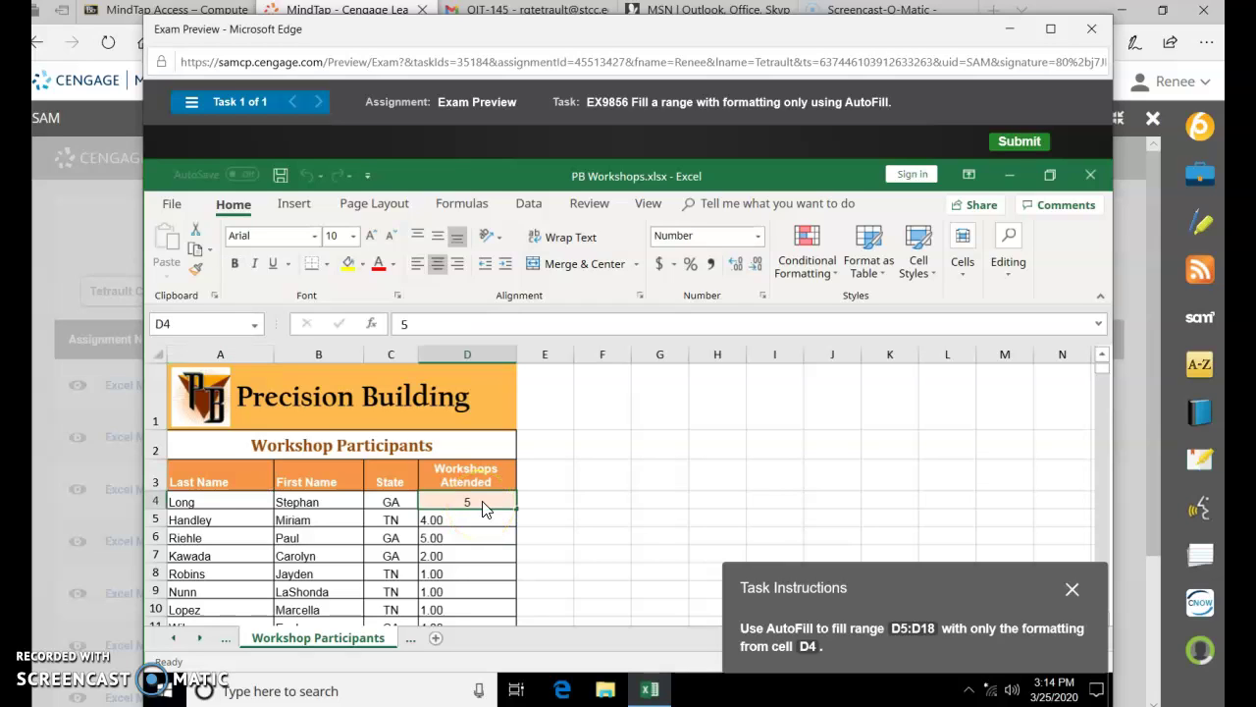
{"action": "left_click_drag", "start_coordinate": [512, 506], "coordinate": [520, 514]}
{"action": "left_click_drag", "start_coordinate": [519, 512], "coordinate": [490, 448]}
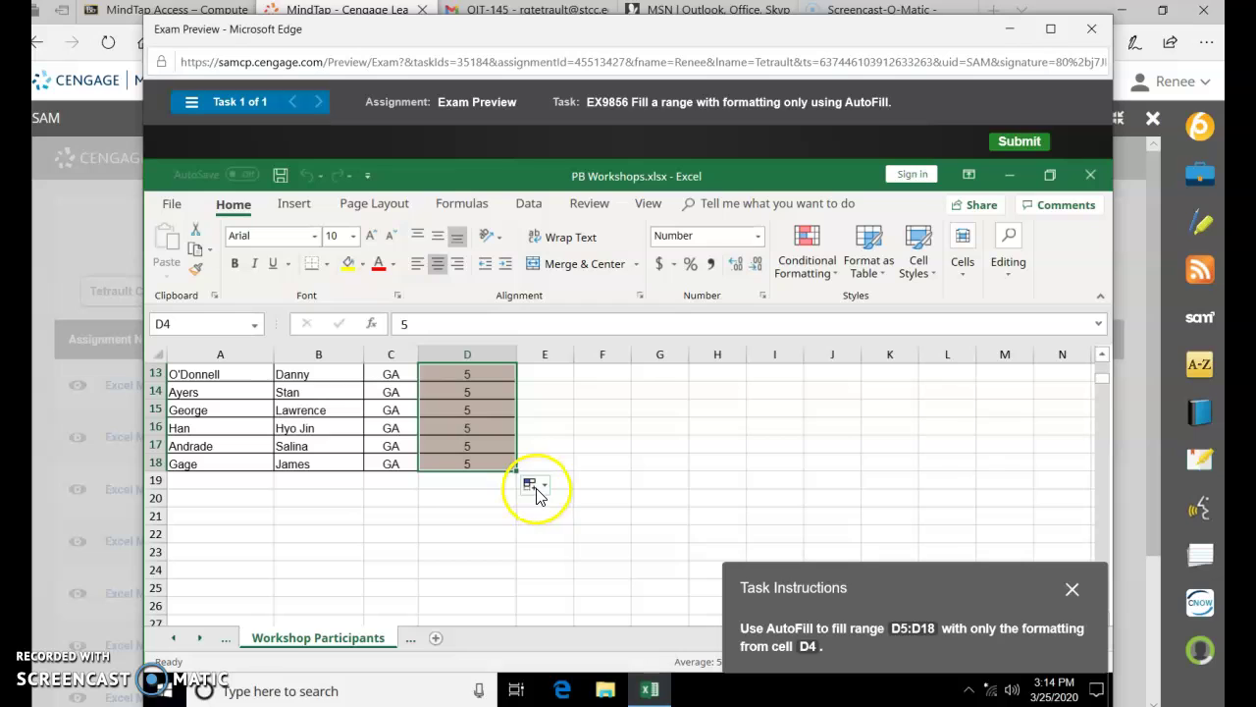
{"action": "left_click", "coordinate": [535, 485]}
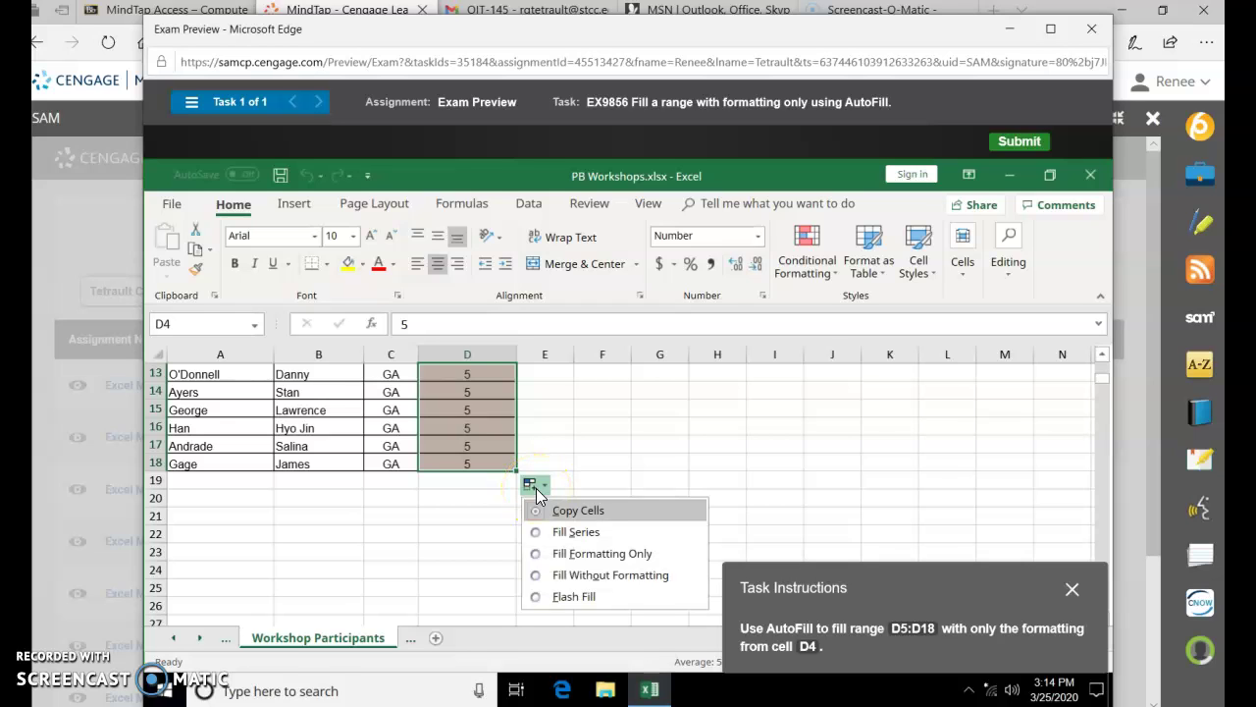
{"action": "left_click", "coordinate": [584, 556]}
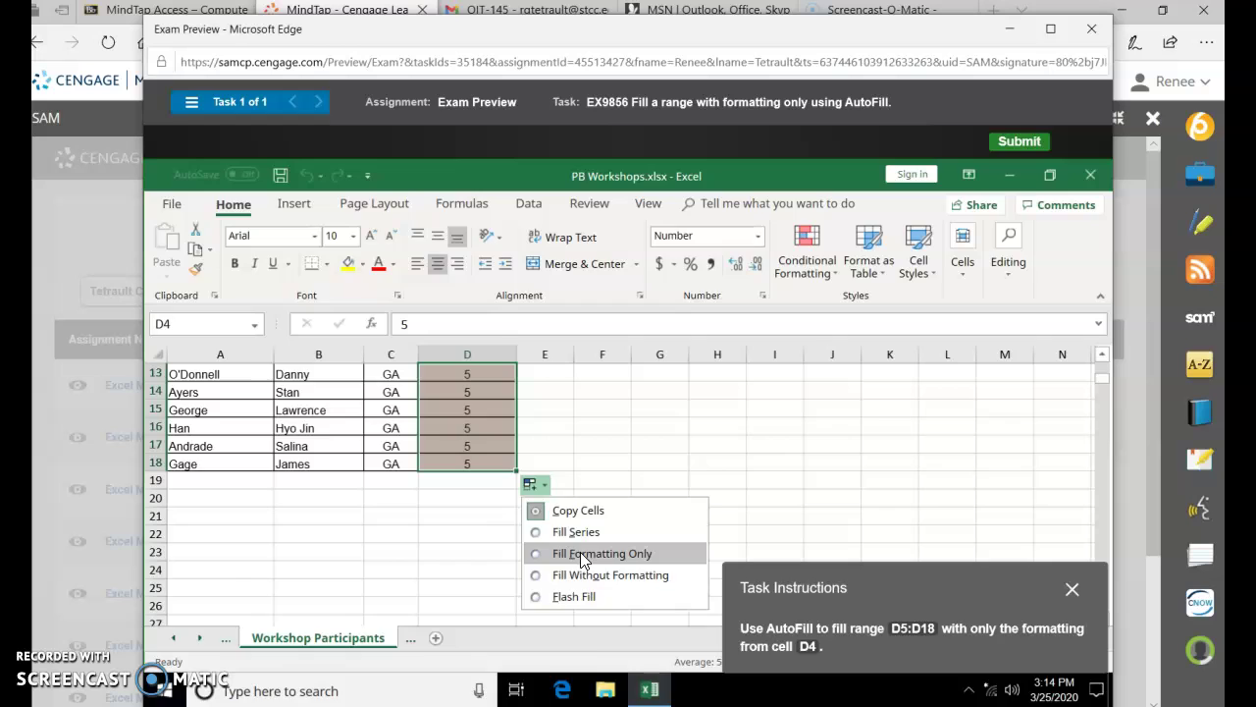
{"action": "left_click", "coordinate": [584, 558]}
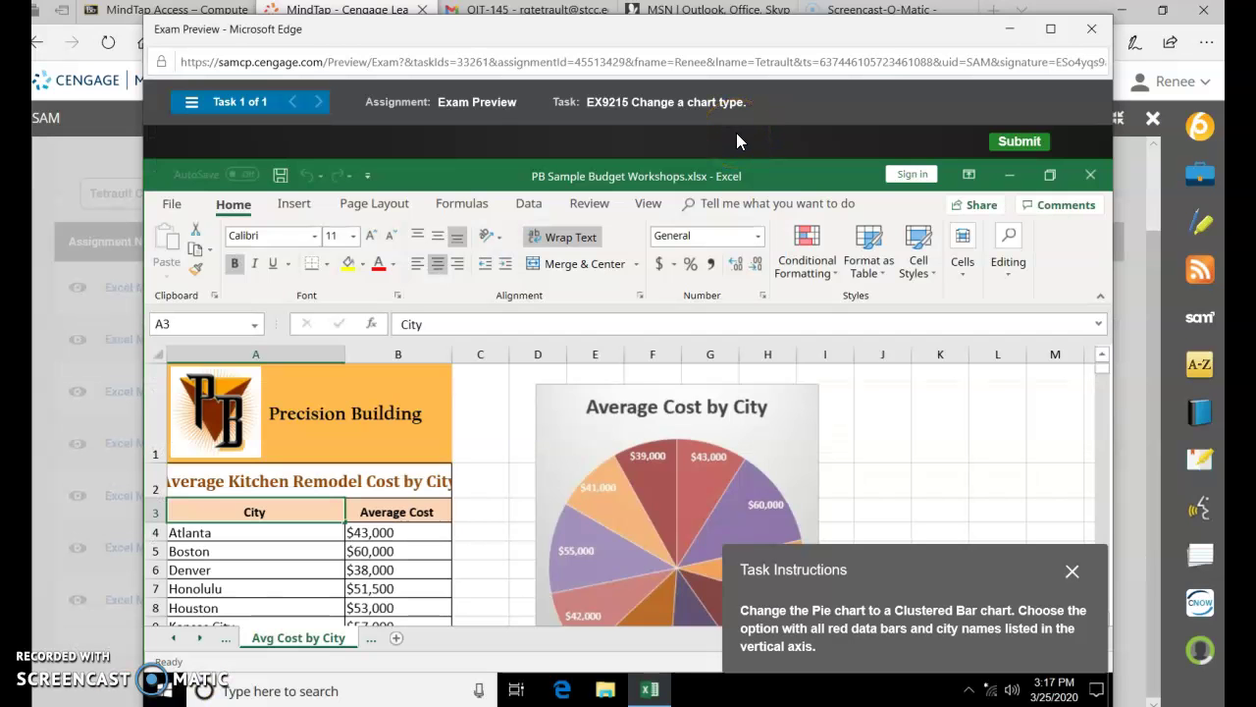
Step: Change the Average Cost by City pie chart to the all-red Clustered Bar chart type
{"action": "left_click", "coordinate": [795, 418]}
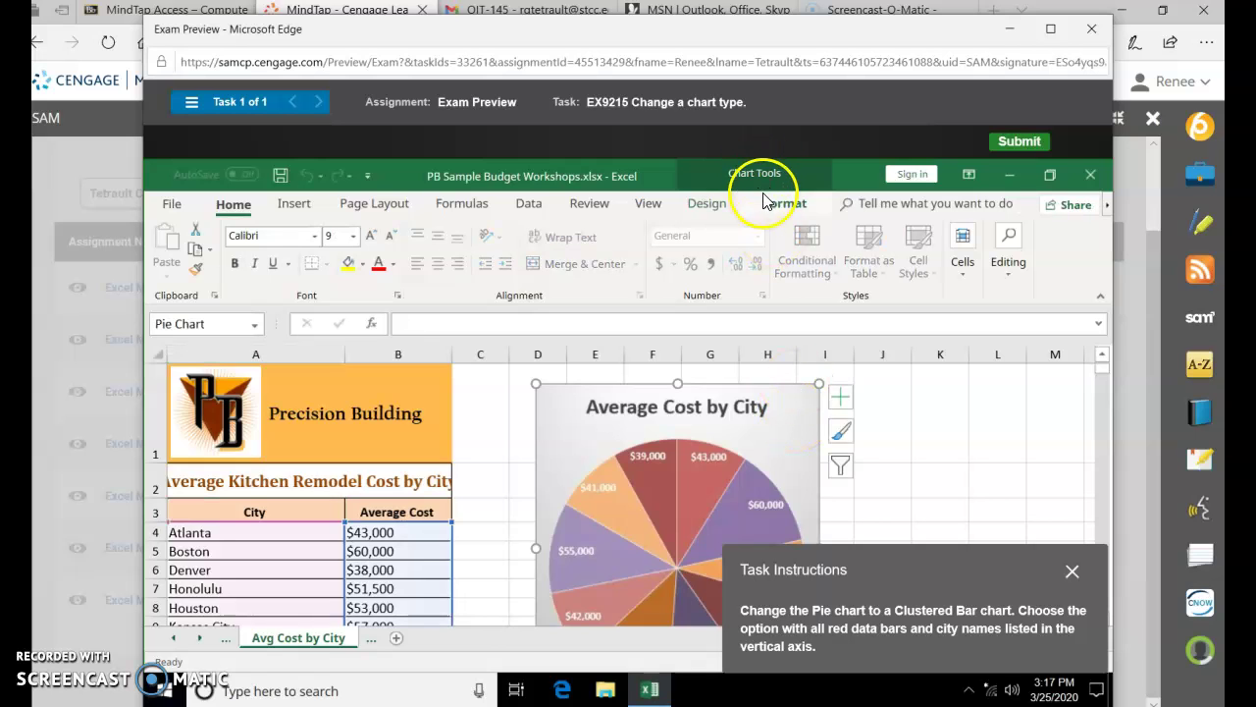
{"action": "left_click", "coordinate": [720, 212]}
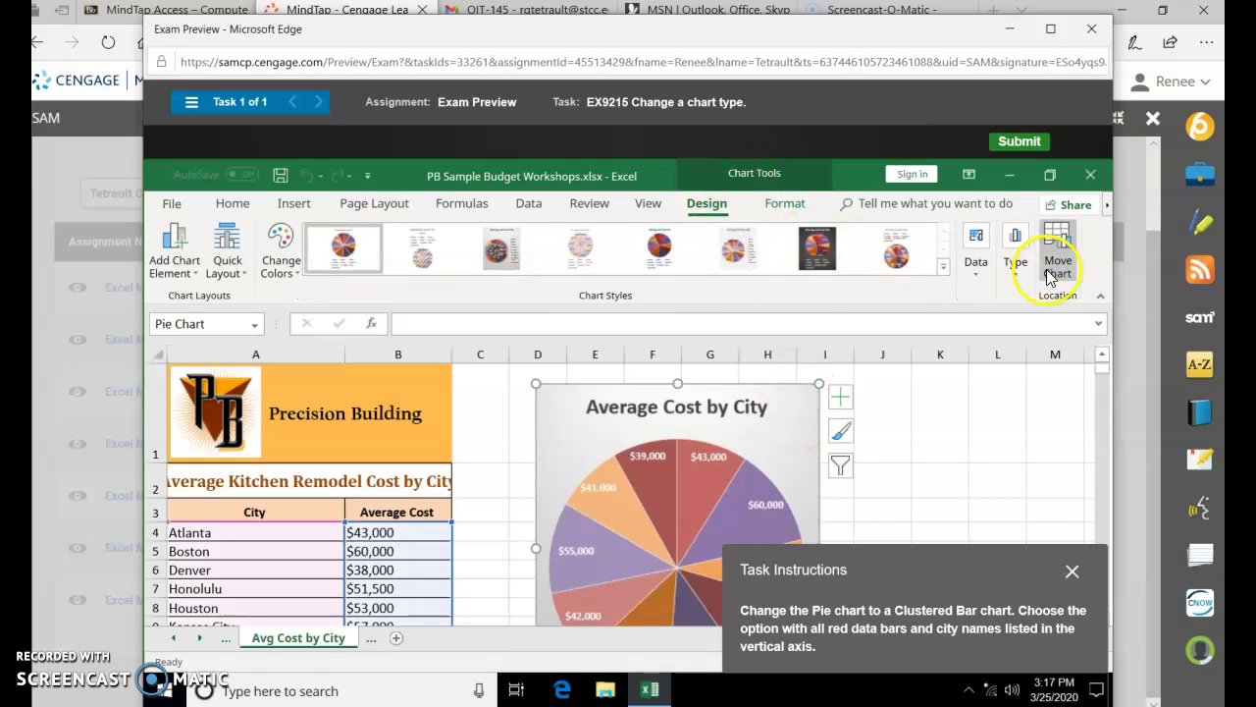
{"action": "left_click", "coordinate": [1017, 270]}
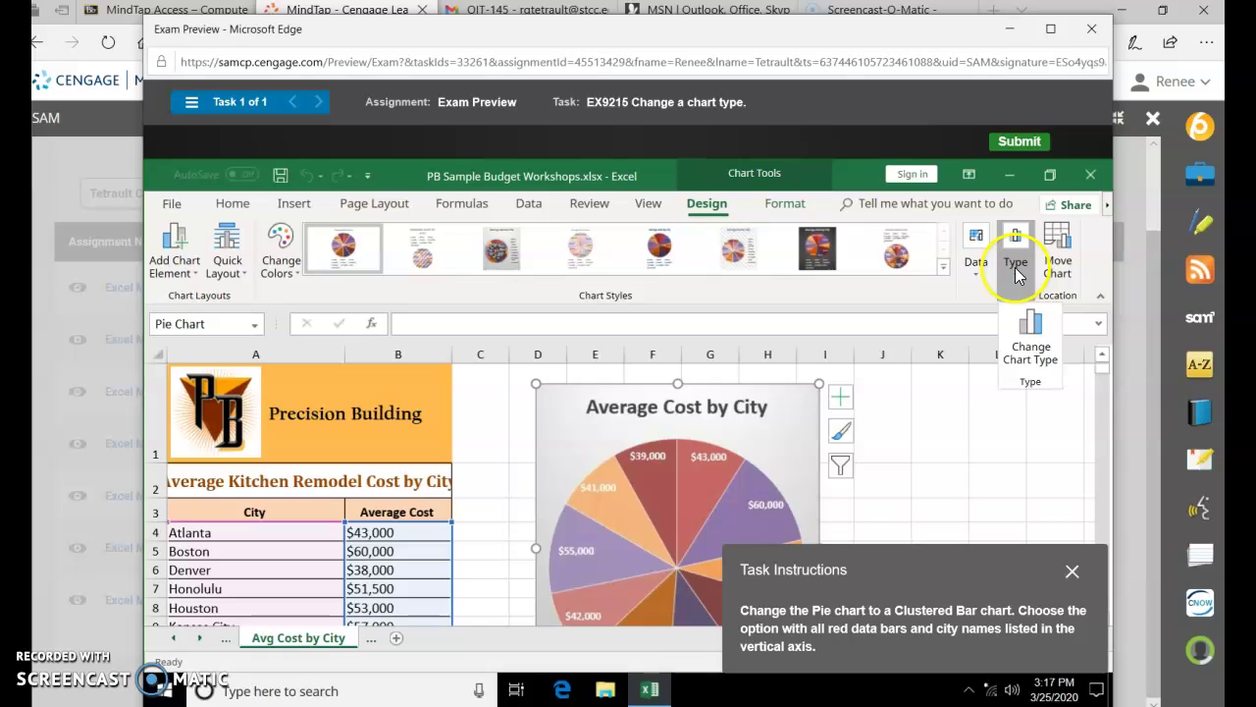
{"action": "left_click", "coordinate": [1035, 351]}
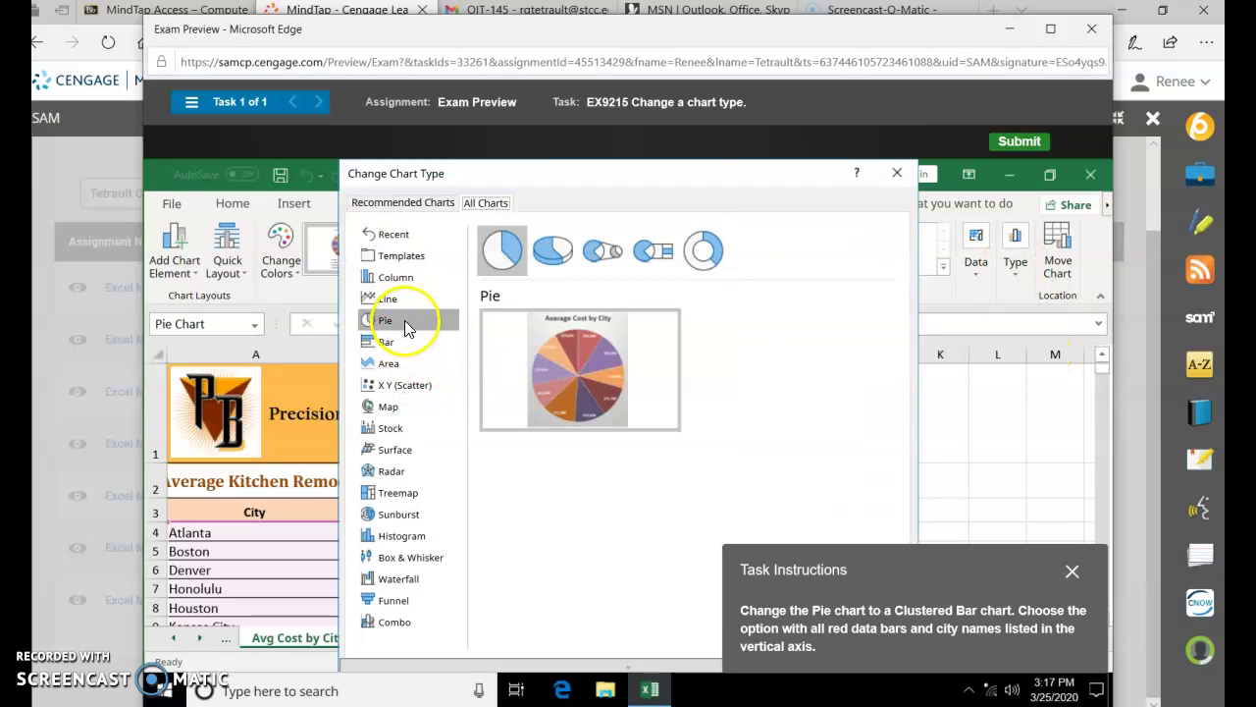
{"action": "left_click", "coordinate": [393, 342]}
{"action": "mouse_move", "coordinate": [508, 352]}
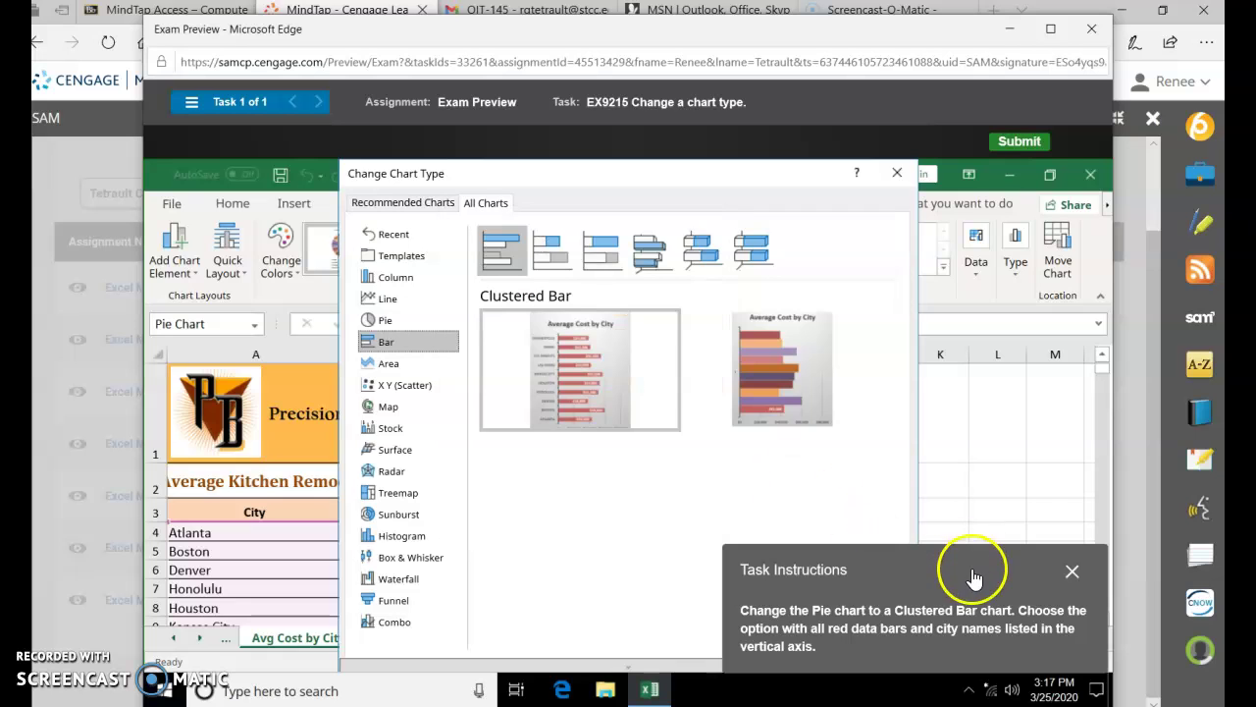
{"action": "left_click_drag", "start_coordinate": [972, 574], "coordinate": [945, 280]}
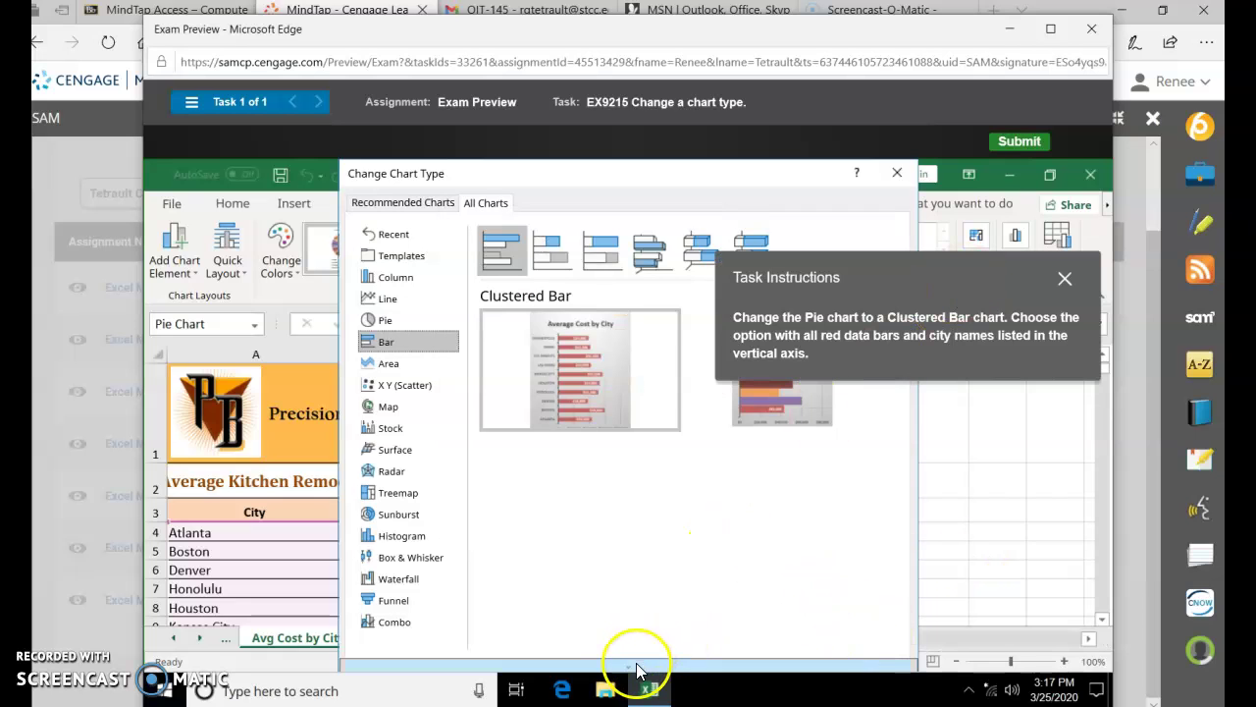
{"action": "mouse_move", "coordinate": [635, 675]}
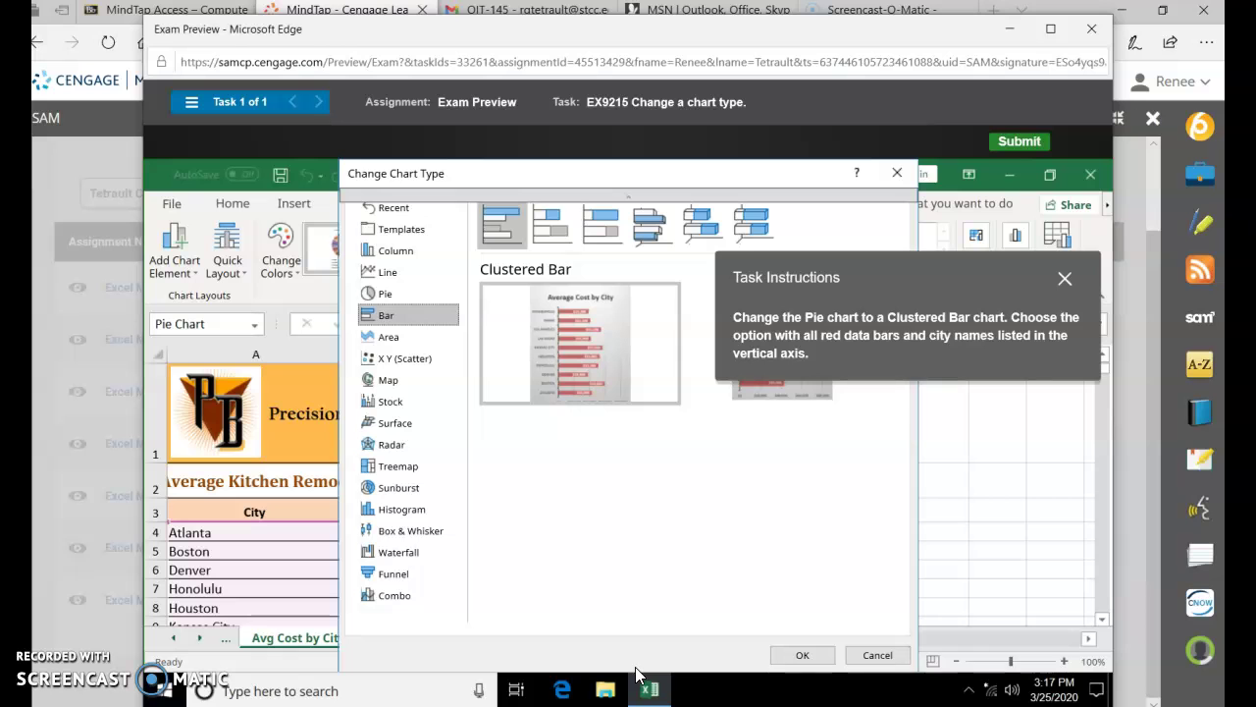
{"action": "left_click", "coordinate": [800, 658]}
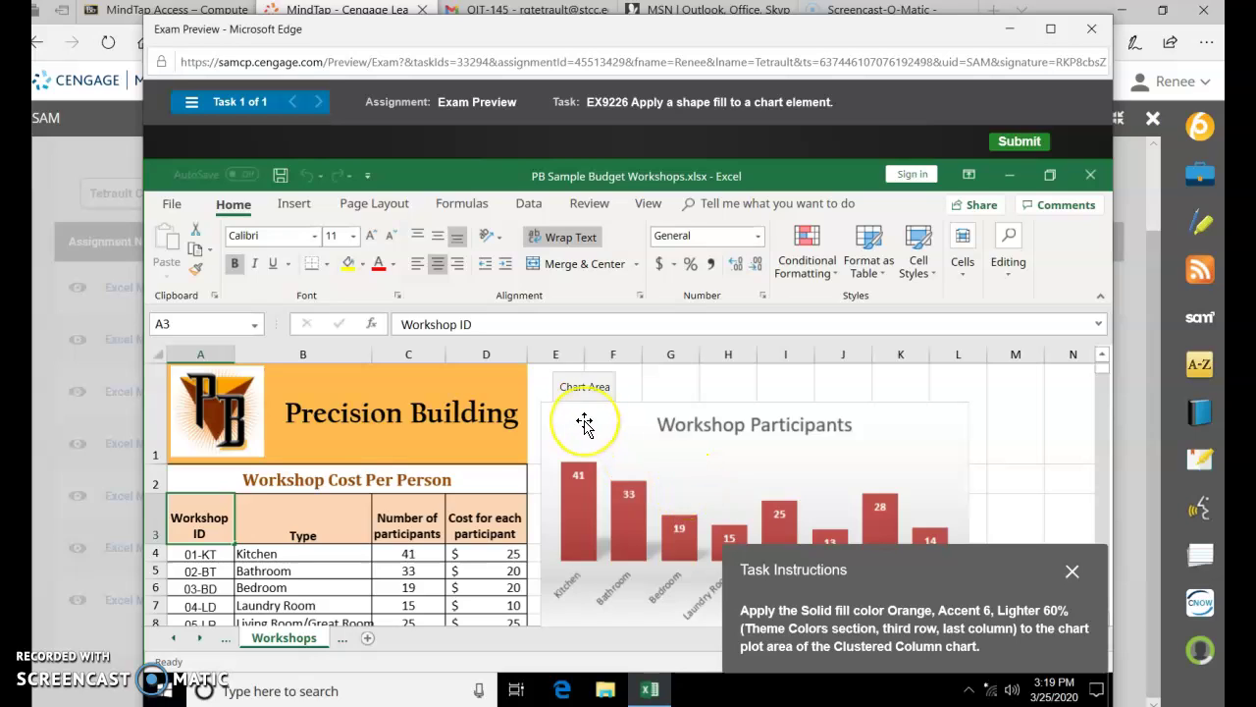
Step: Give the Workshop Participants chart's plot area an Orange, Accent 6, Lighter 60% fill
{"action": "right_click", "coordinate": [722, 502]}
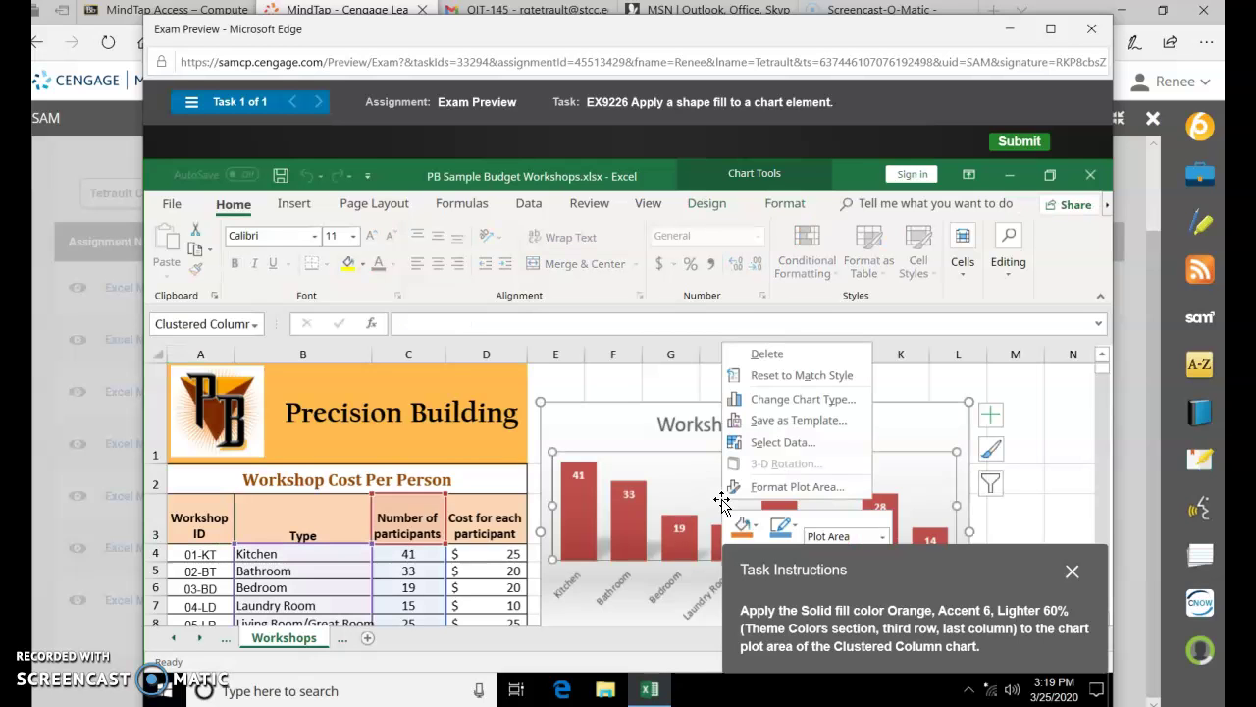
{"action": "left_click", "coordinate": [740, 527]}
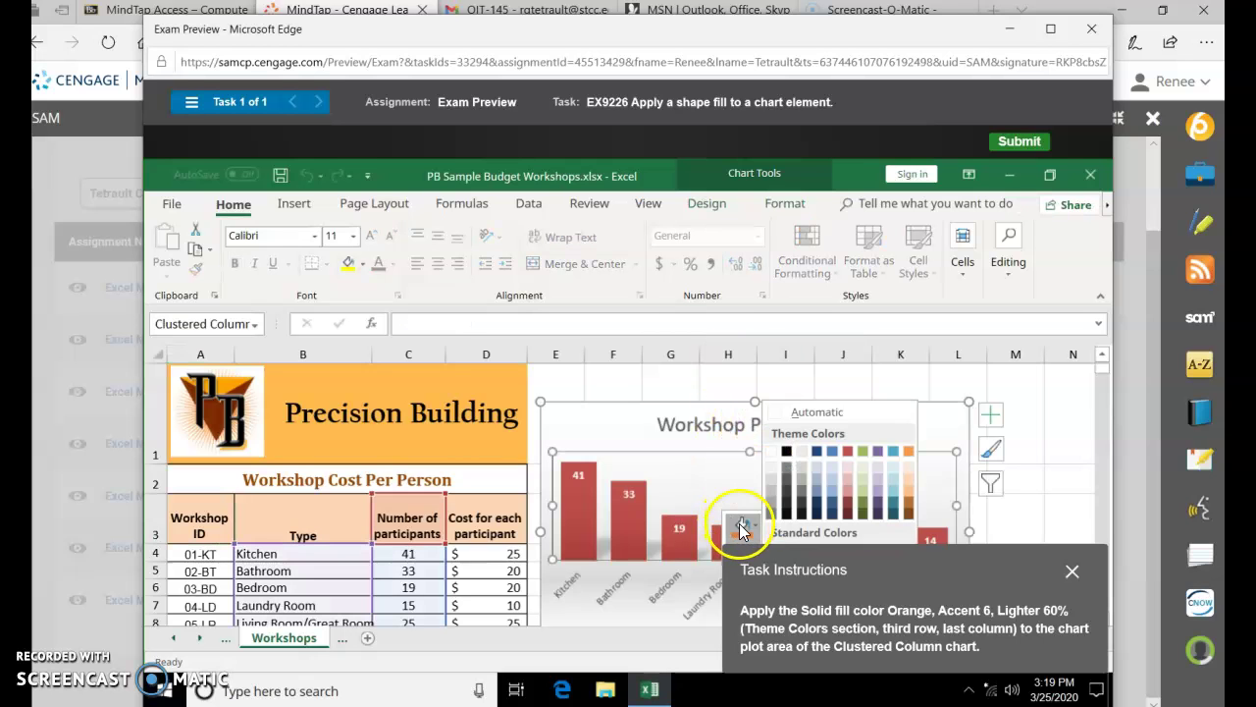
{"action": "left_click", "coordinate": [910, 478]}
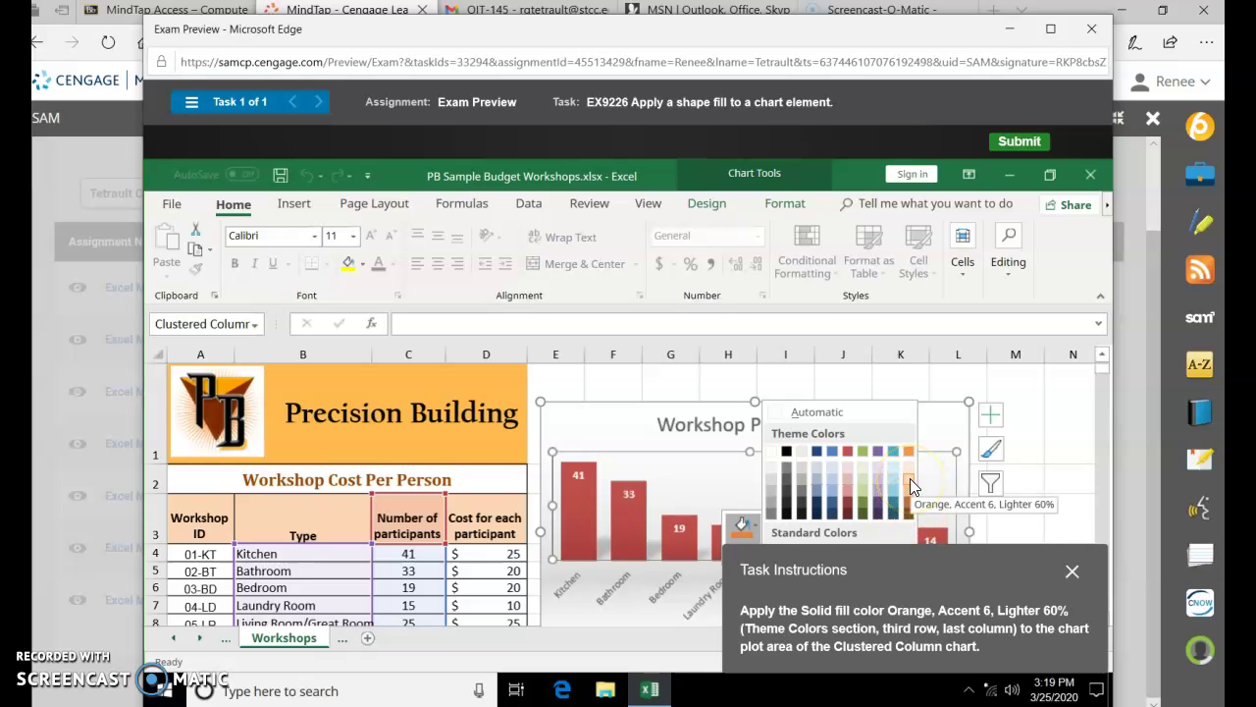
{"action": "left_click", "coordinate": [909, 478]}
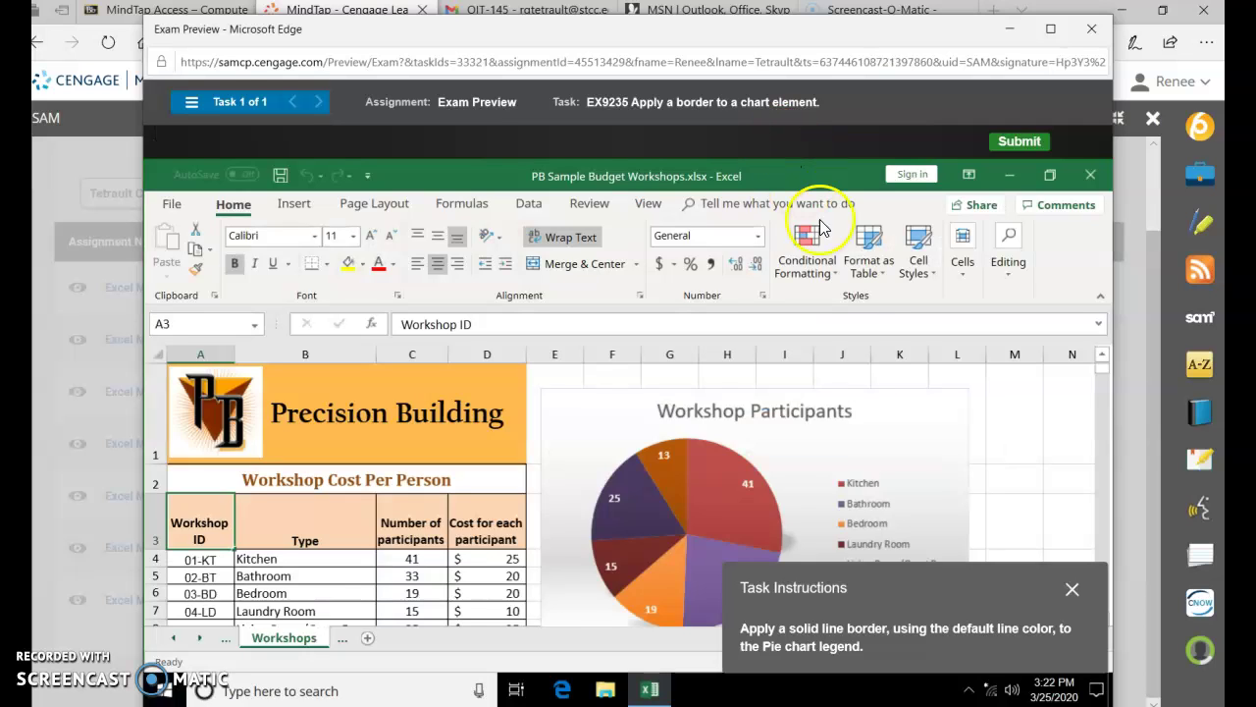
Step: Set the pie chart legend's Outline to Automatic, then deselect the chart
{"action": "left_click_drag", "start_coordinate": [905, 582], "coordinate": [424, 336]}
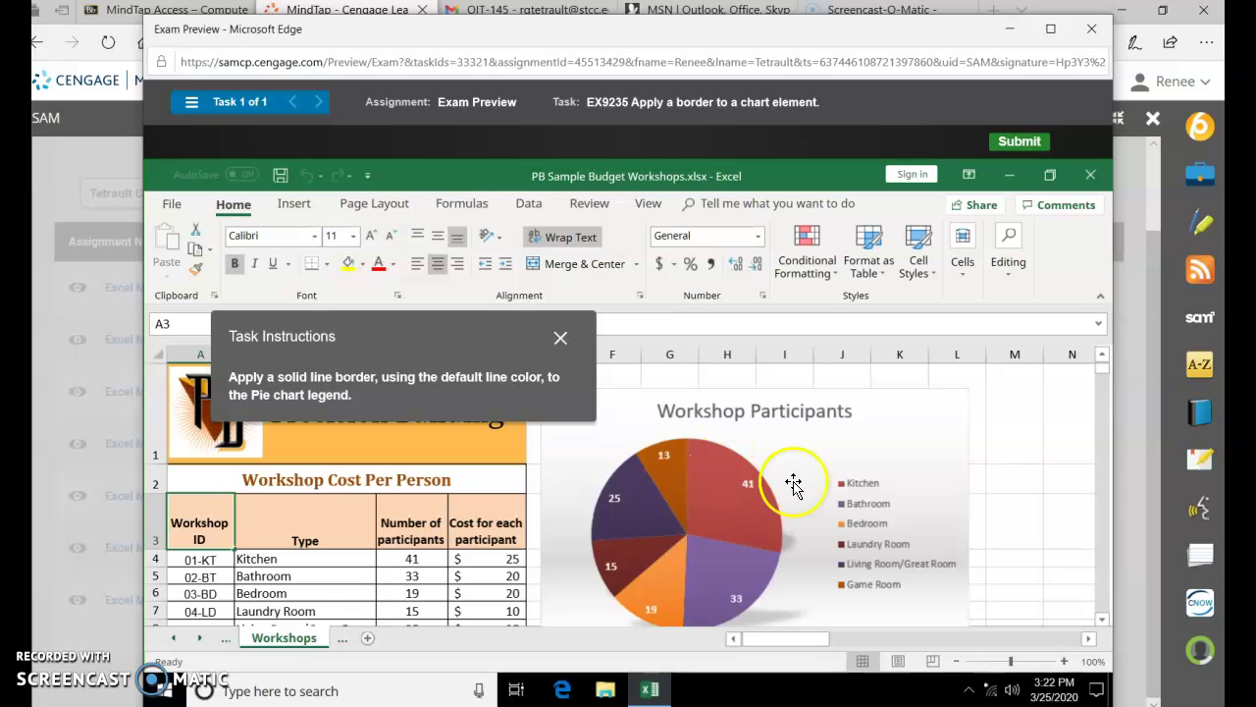
{"action": "left_click", "coordinate": [915, 499]}
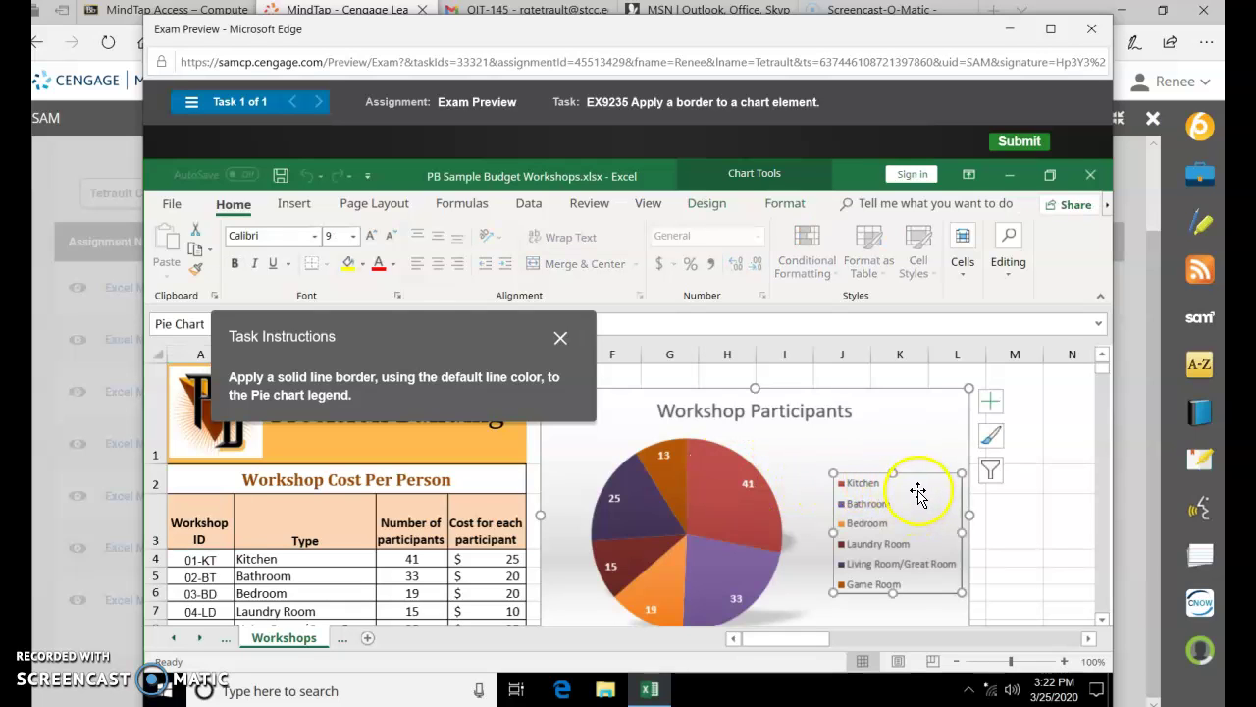
{"action": "right_click", "coordinate": [918, 493]}
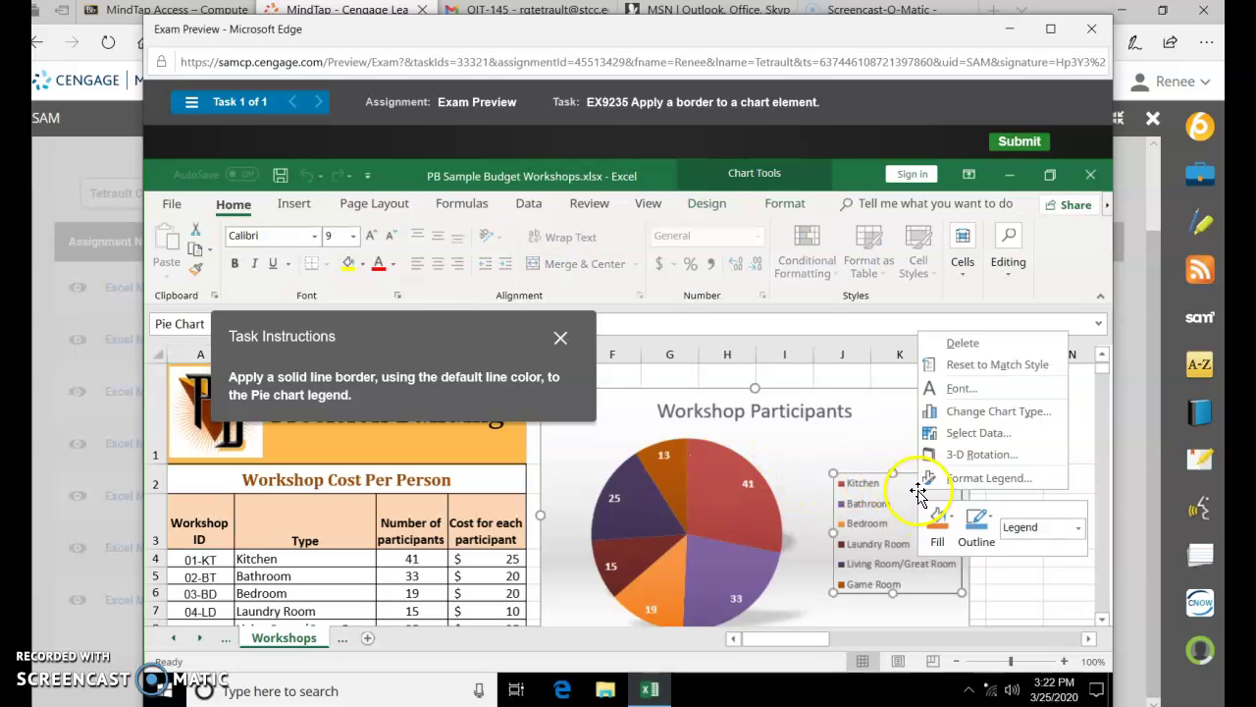
{"action": "left_click", "coordinate": [977, 520]}
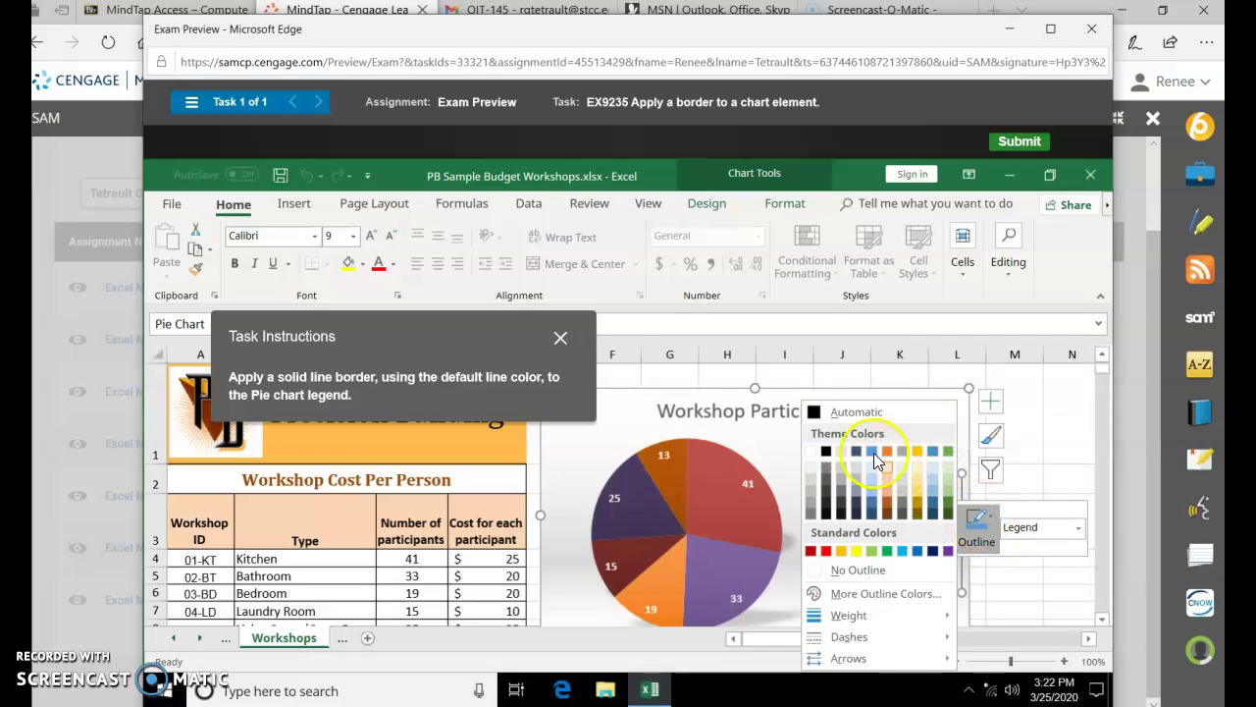
{"action": "left_click", "coordinate": [814, 414]}
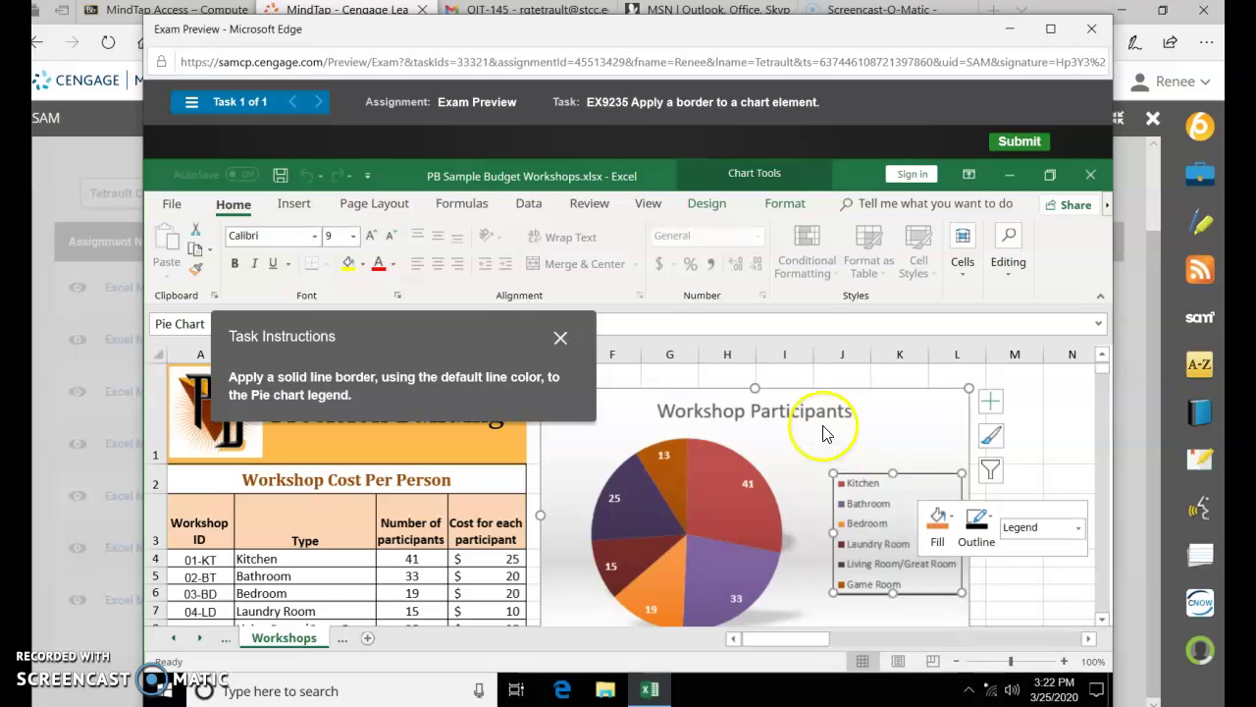
{"action": "left_click", "coordinate": [1062, 442]}
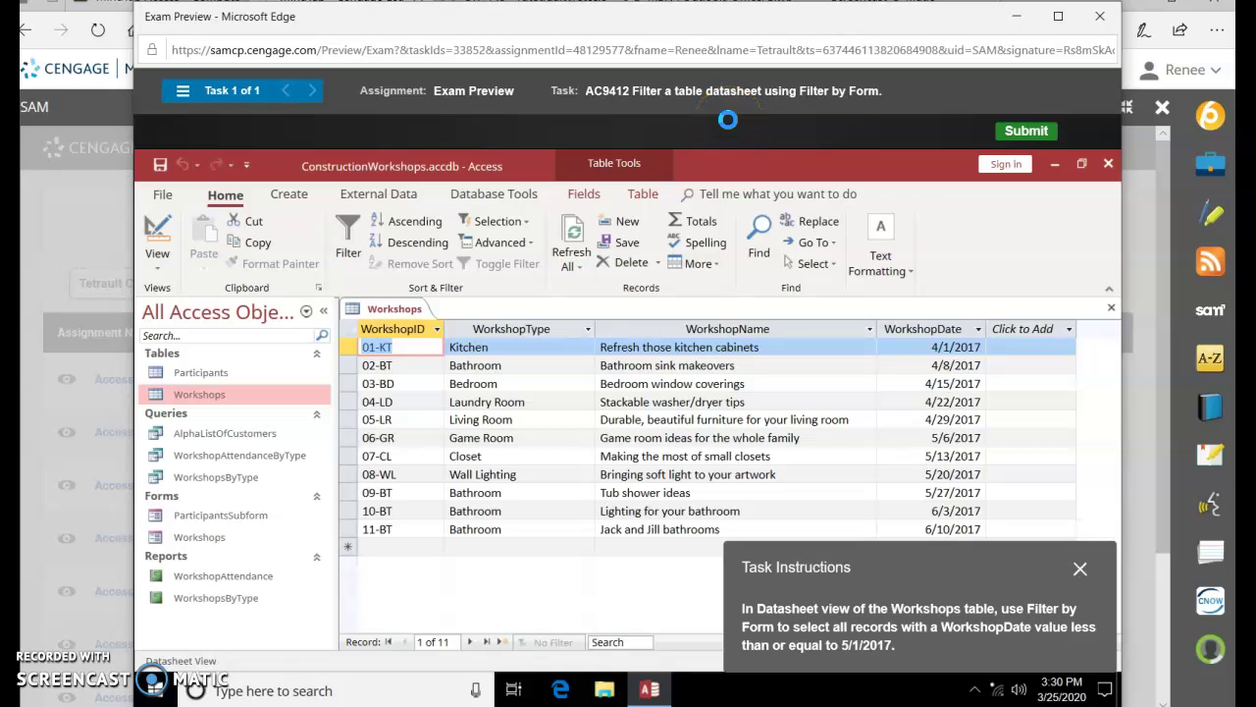
Step: Filter the Workshops table by form with WorkshopDate <=5/1/2017 and toggle the filter on
{"action": "left_click", "coordinate": [500, 242]}
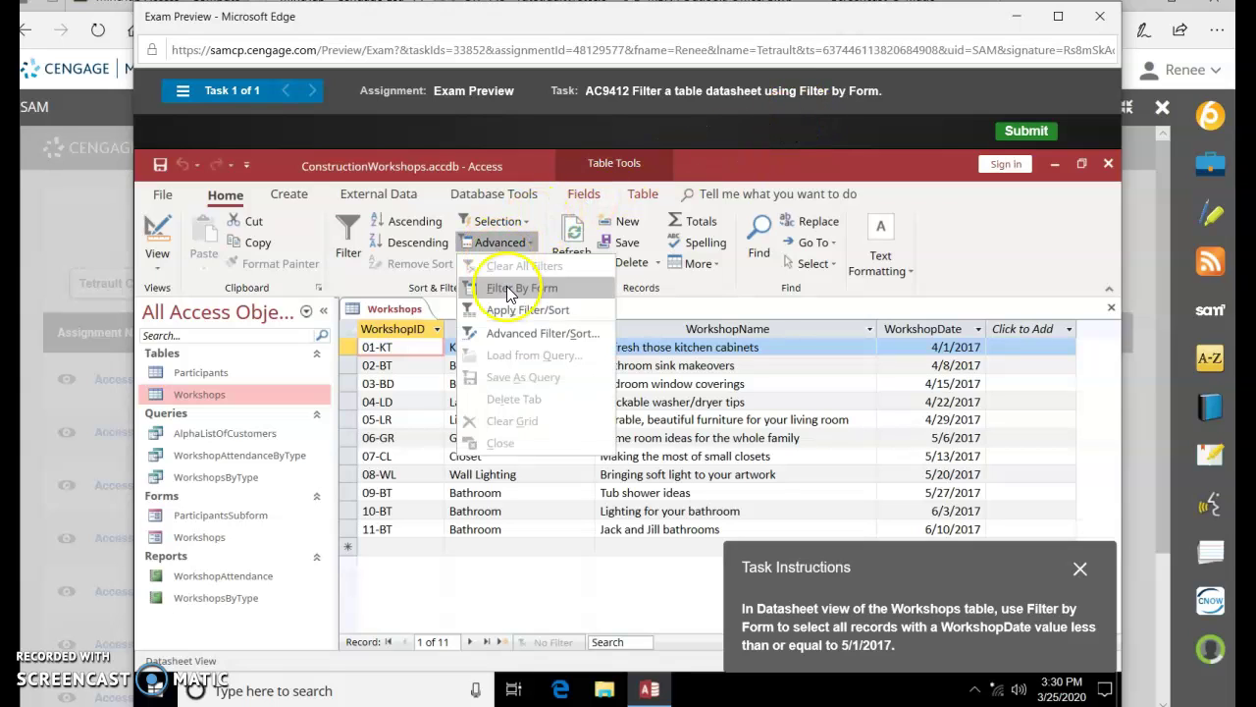
{"action": "left_click", "coordinate": [509, 295]}
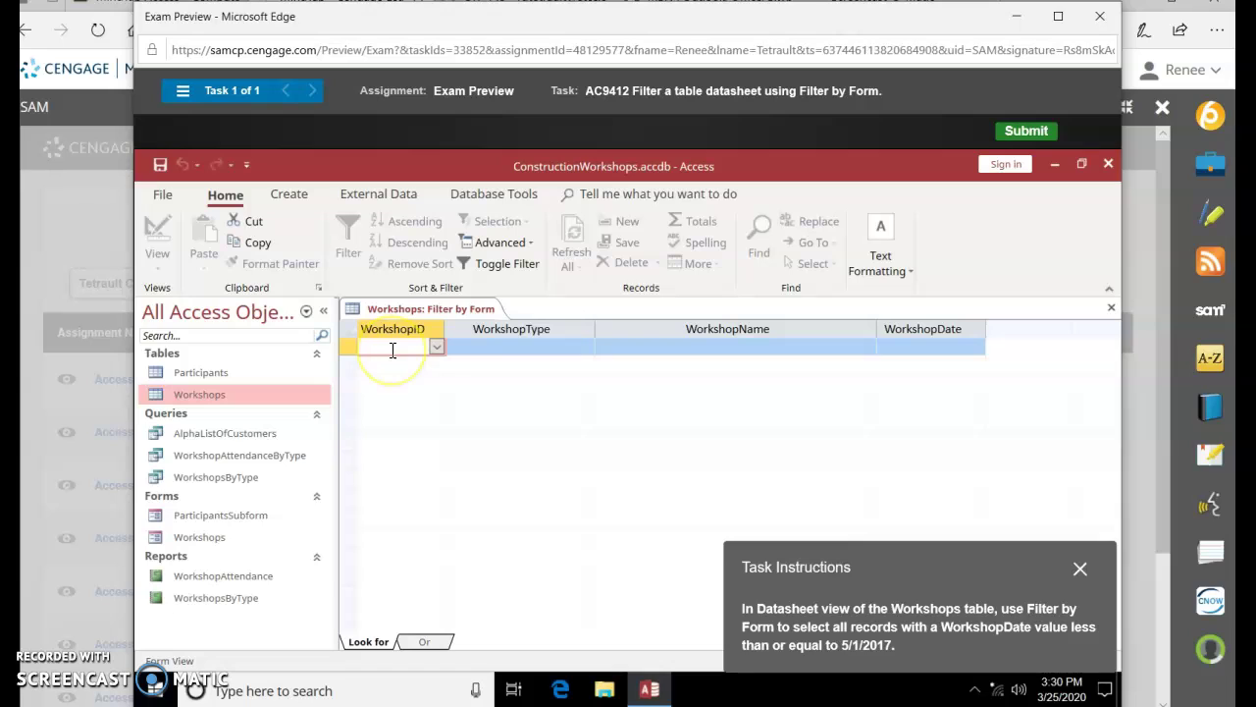
{"action": "left_click", "coordinate": [920, 345]}
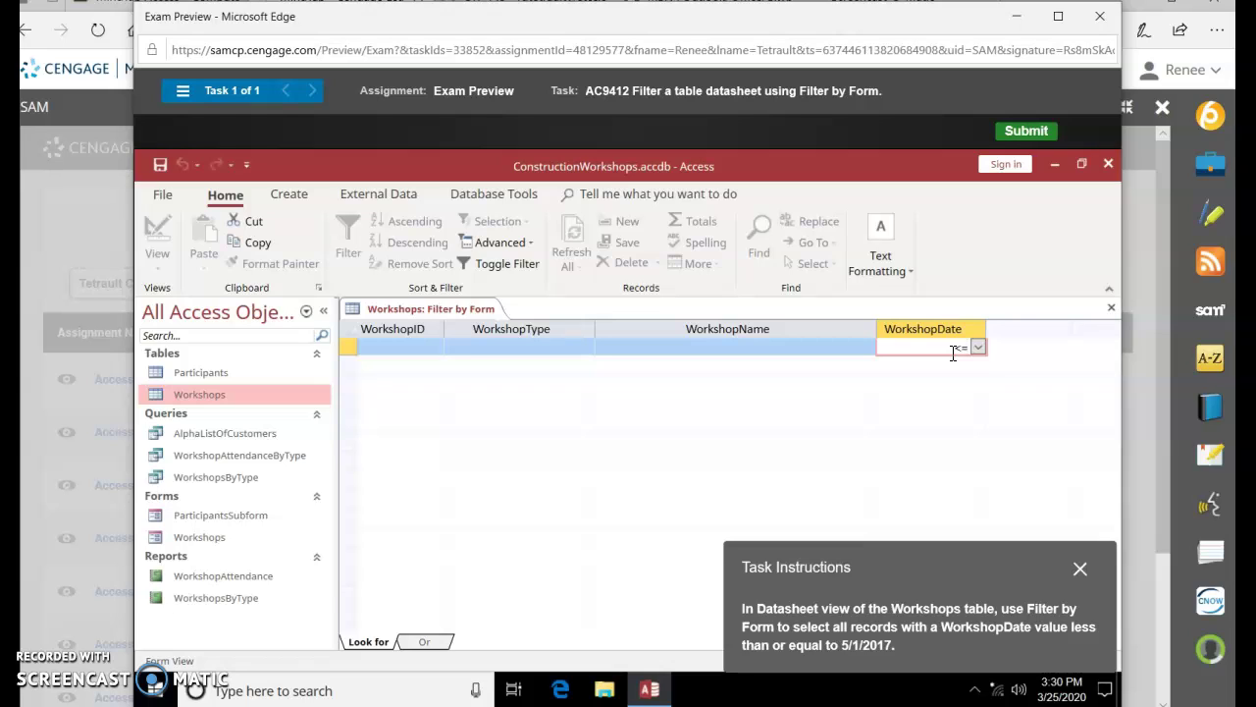
{"action": "type", "text": "<=5/1/2017"}
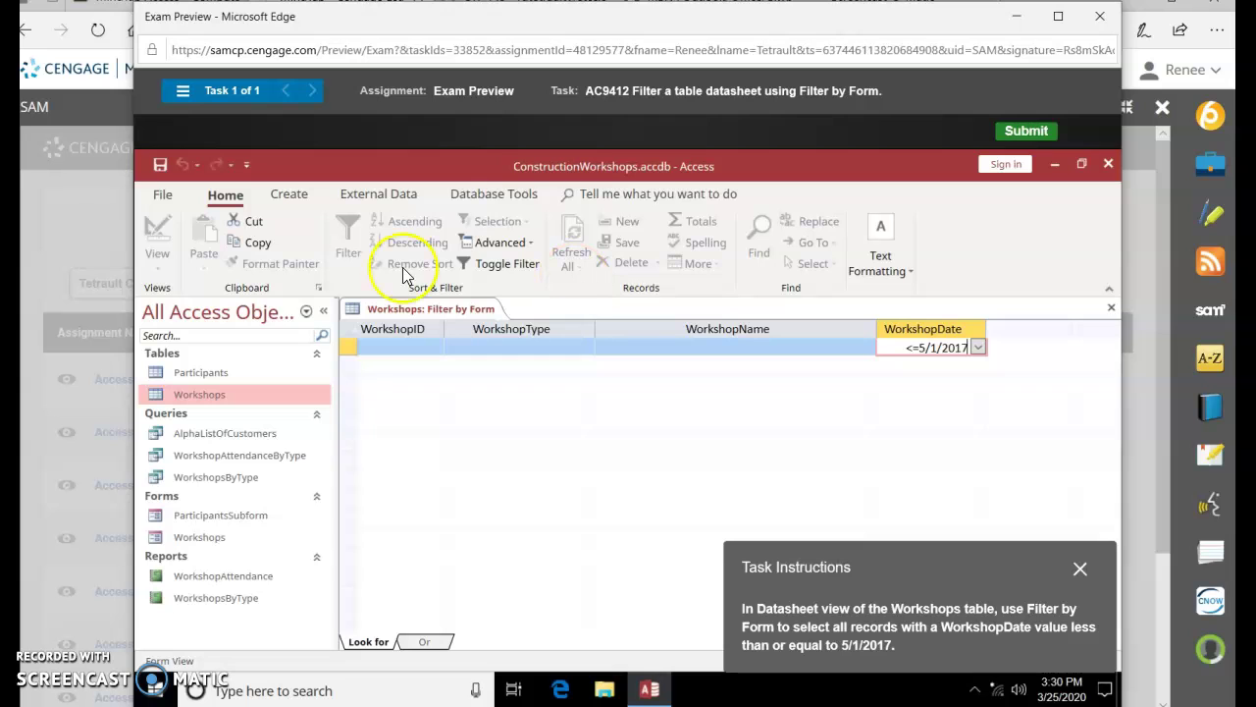
{"action": "left_click", "coordinate": [502, 268]}
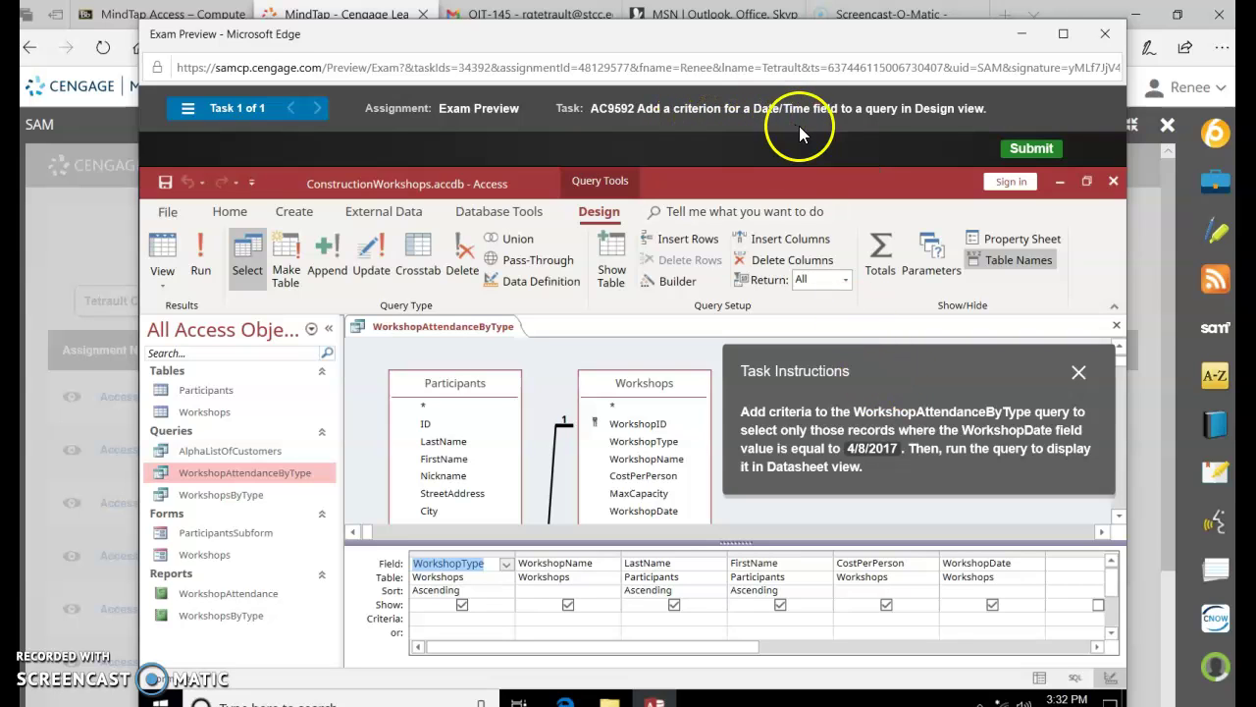
Step: Add the =4/8/2017 criterion to WorkshopDate and run the WorkshopAttendanceByType query
{"action": "left_click", "coordinate": [975, 621]}
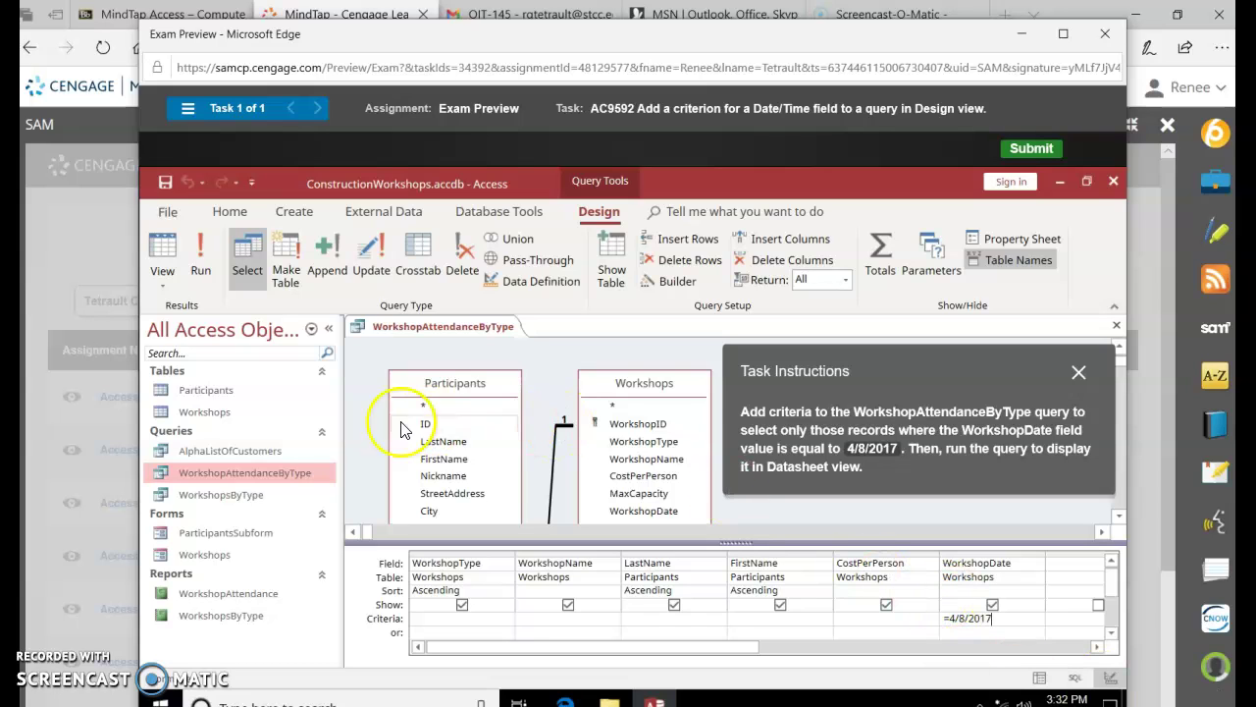
{"action": "left_click", "coordinate": [200, 260]}
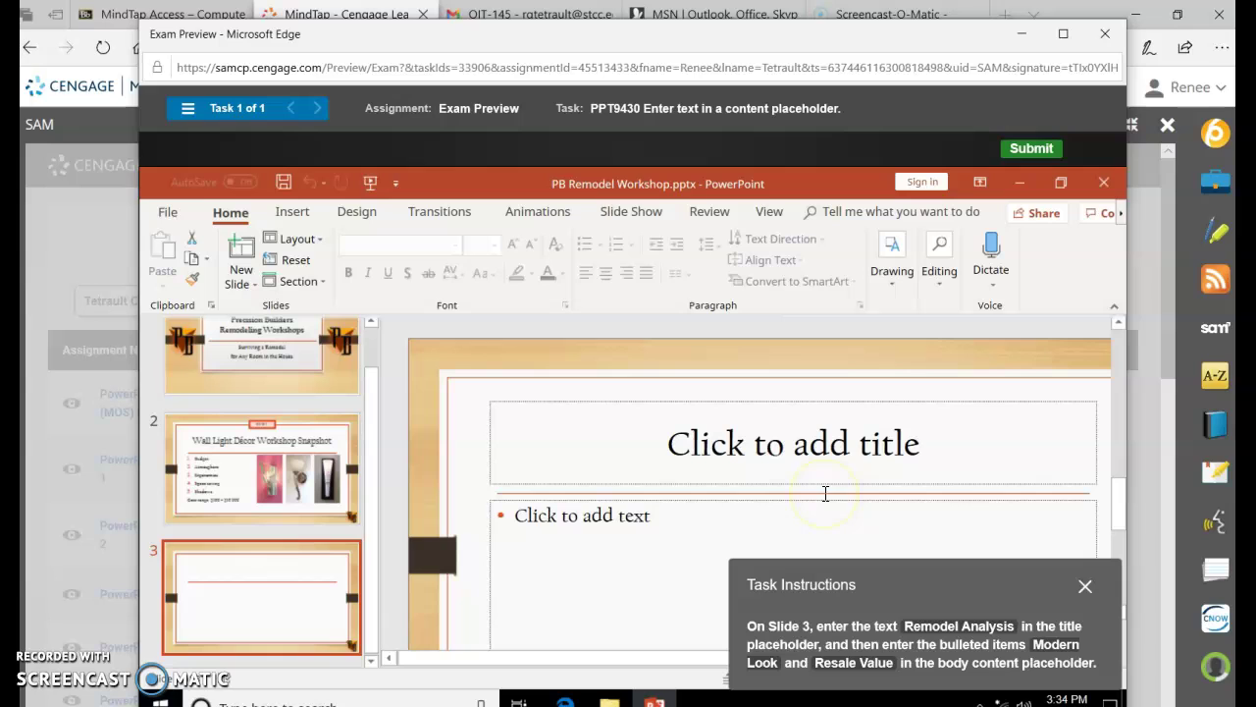
Step: Type 'Remodel Analysis' as slide 3's title, add bullets 'Modern Look' and 'Resale Value', and submit
{"action": "left_click", "coordinate": [794, 448]}
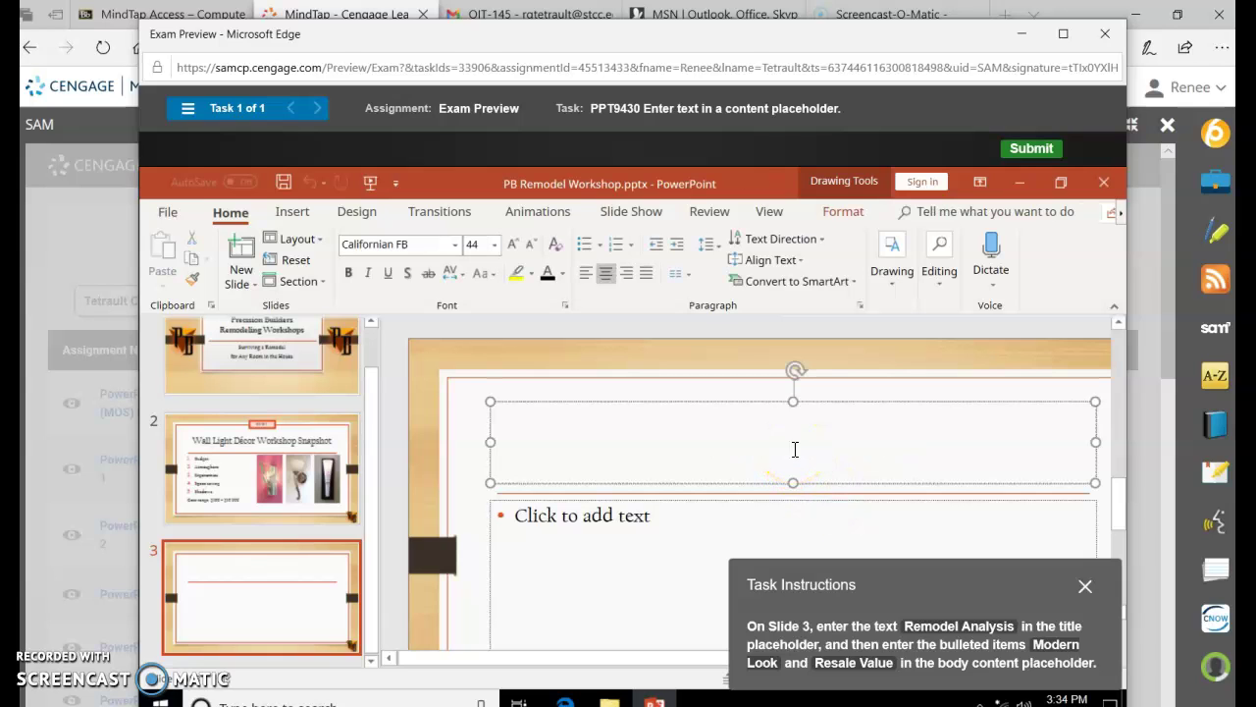
{"action": "type", "text": "Remod"}
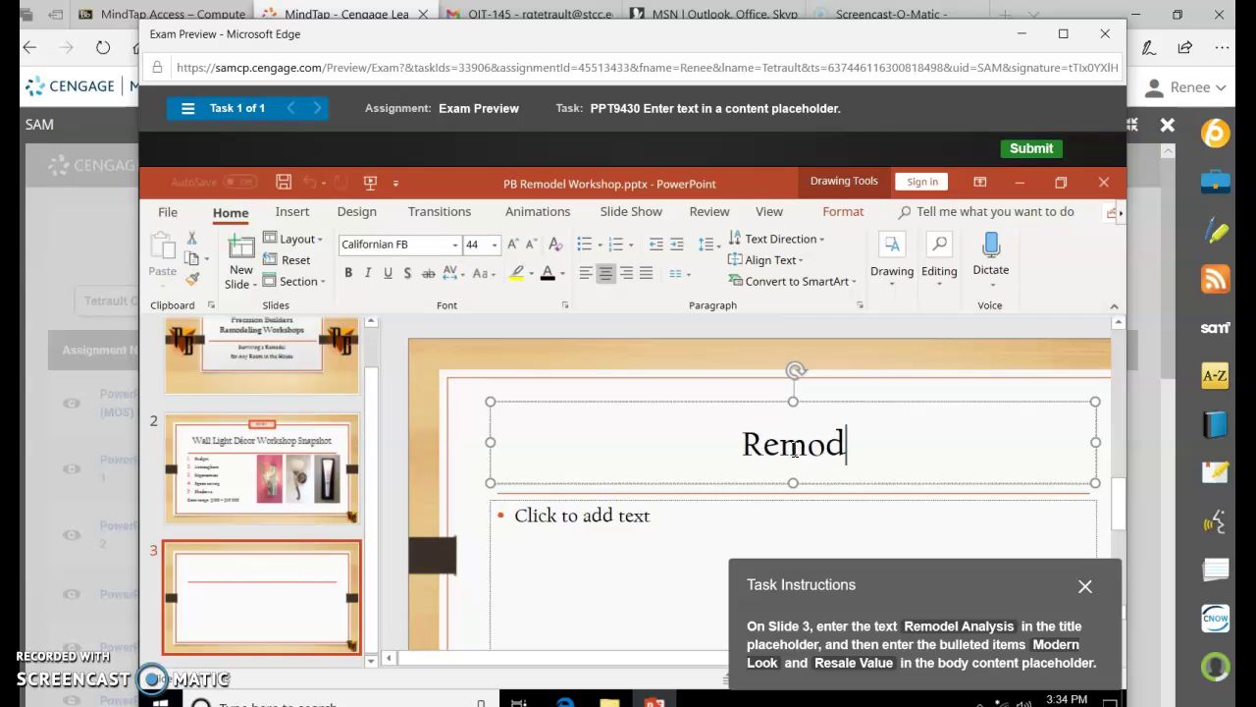
{"action": "type", "text": "el Analysis"}
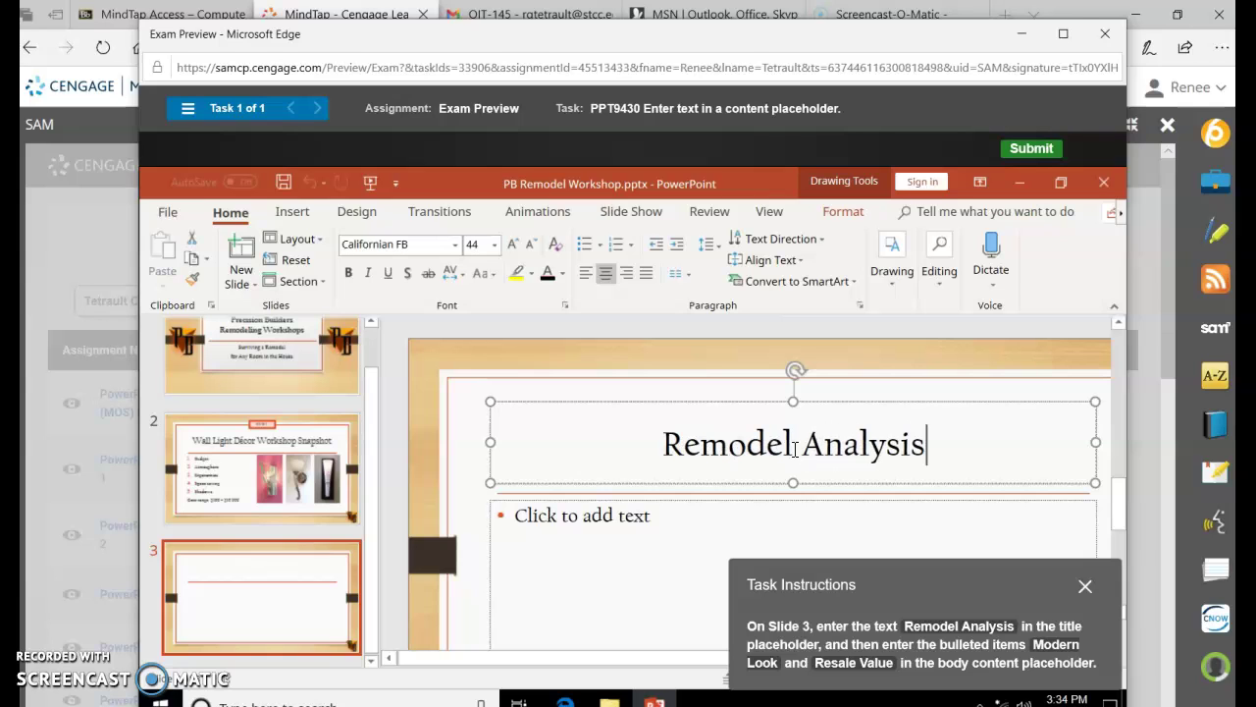
{"action": "left_click", "coordinate": [607, 523]}
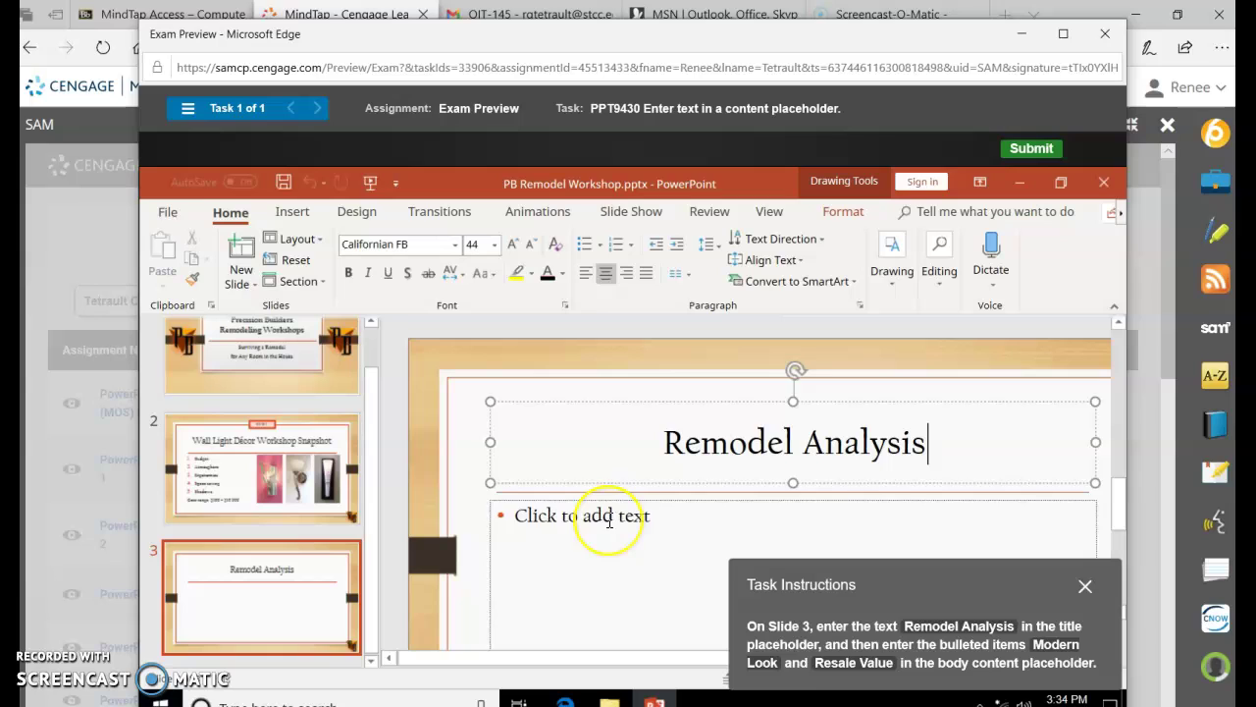
{"action": "type", "text": "Modern Lo"}
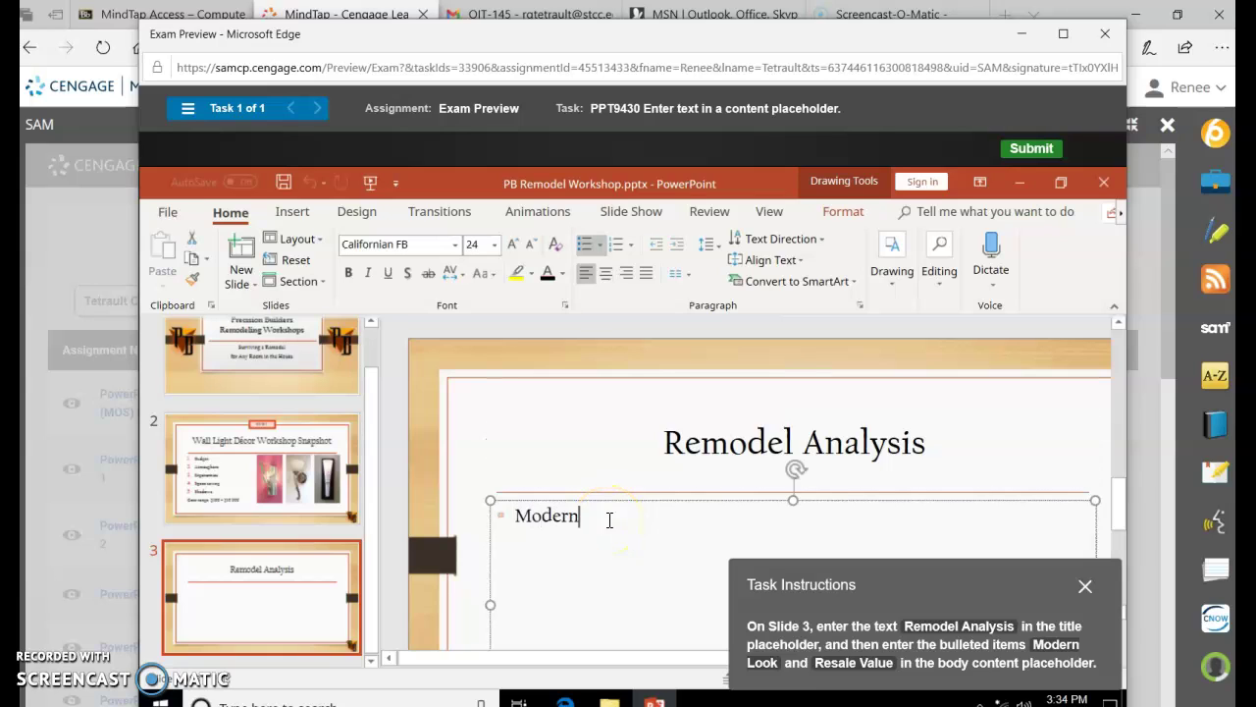
{"action": "type", "text": "ok"}
{"action": "key", "text": "Return"}
{"action": "type", "text": "Resale Value"}
{"action": "left_click", "coordinate": [590, 436]}
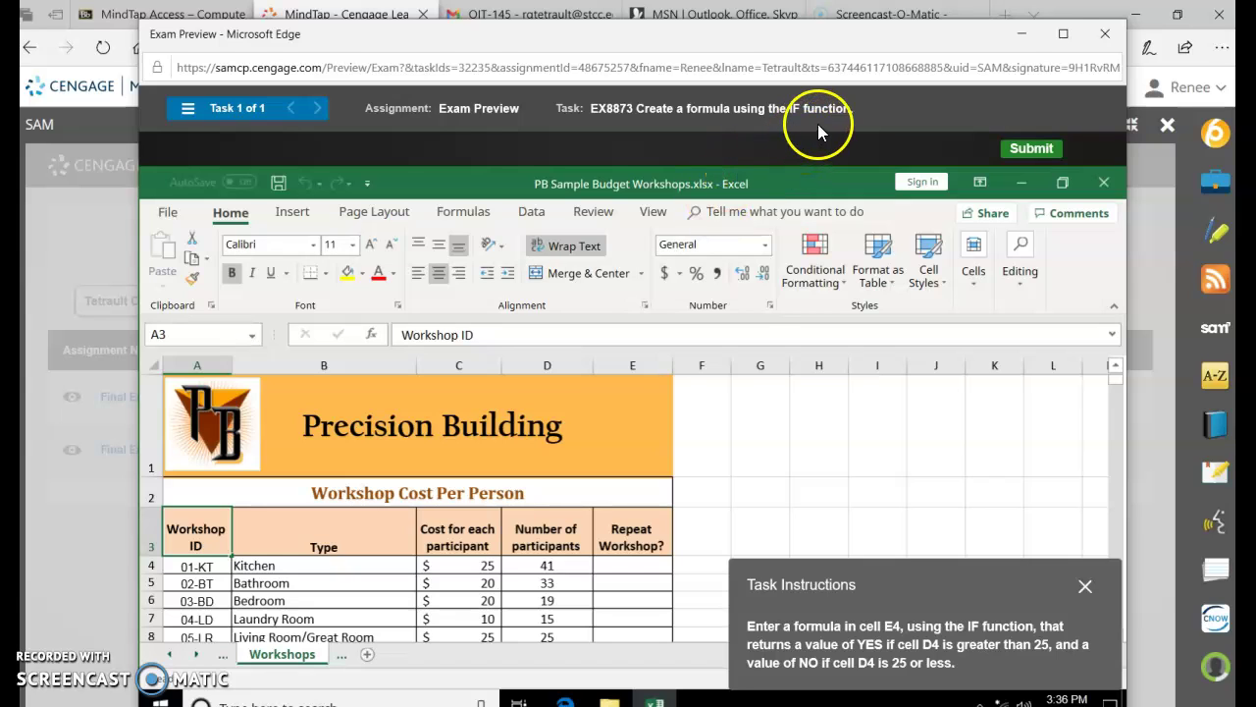
Step: Insert an IF function into cell E4 through the Insert Function dialog
{"action": "left_click", "coordinate": [628, 560]}
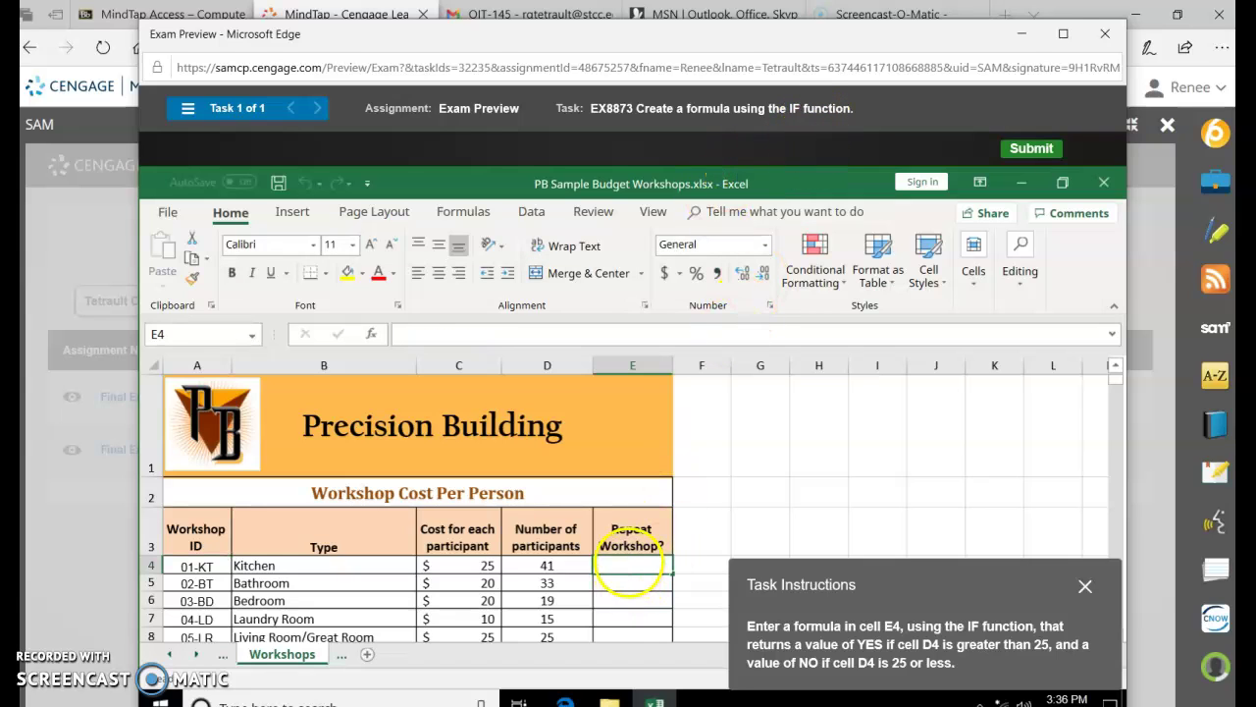
{"action": "left_click", "coordinate": [373, 337]}
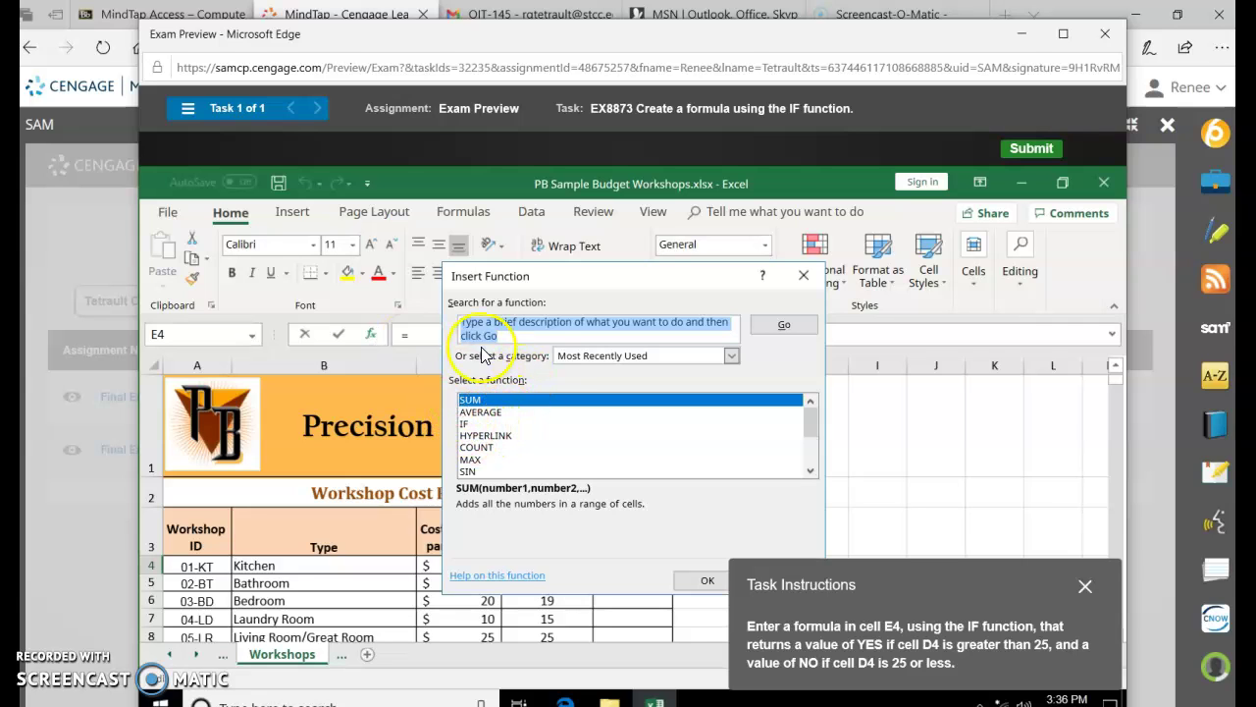
{"action": "left_click", "coordinate": [498, 423]}
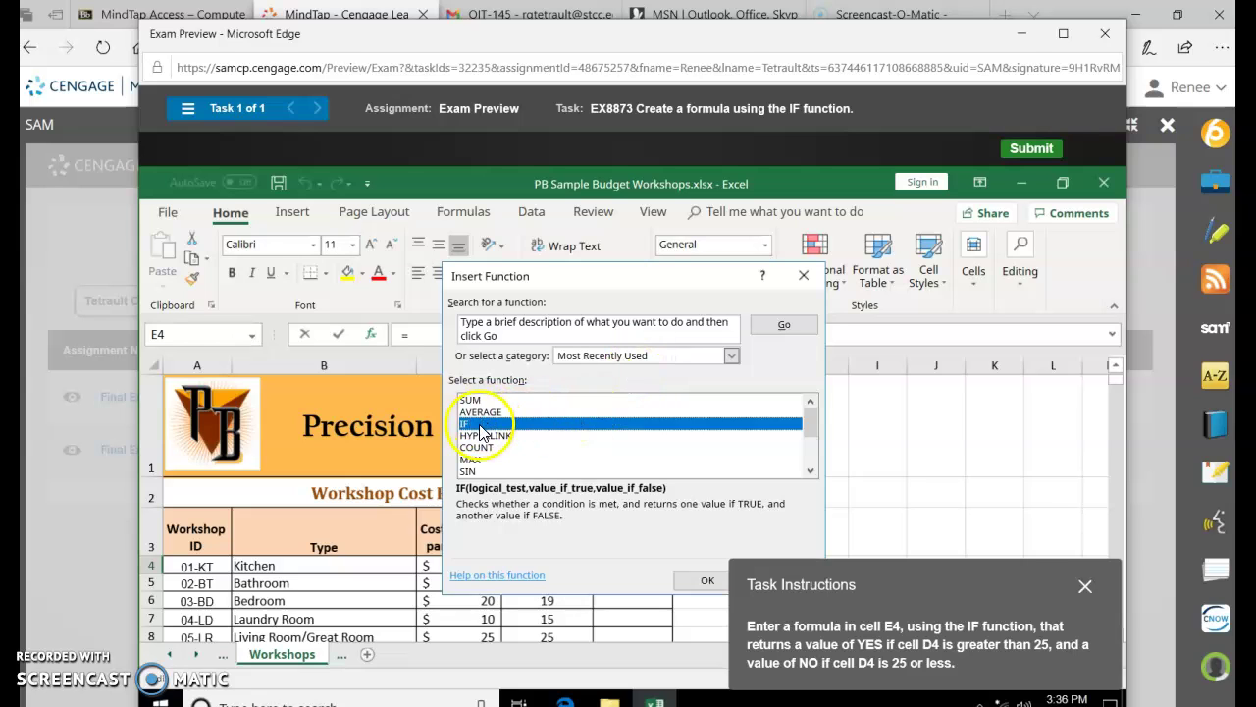
{"action": "left_click", "coordinate": [706, 580]}
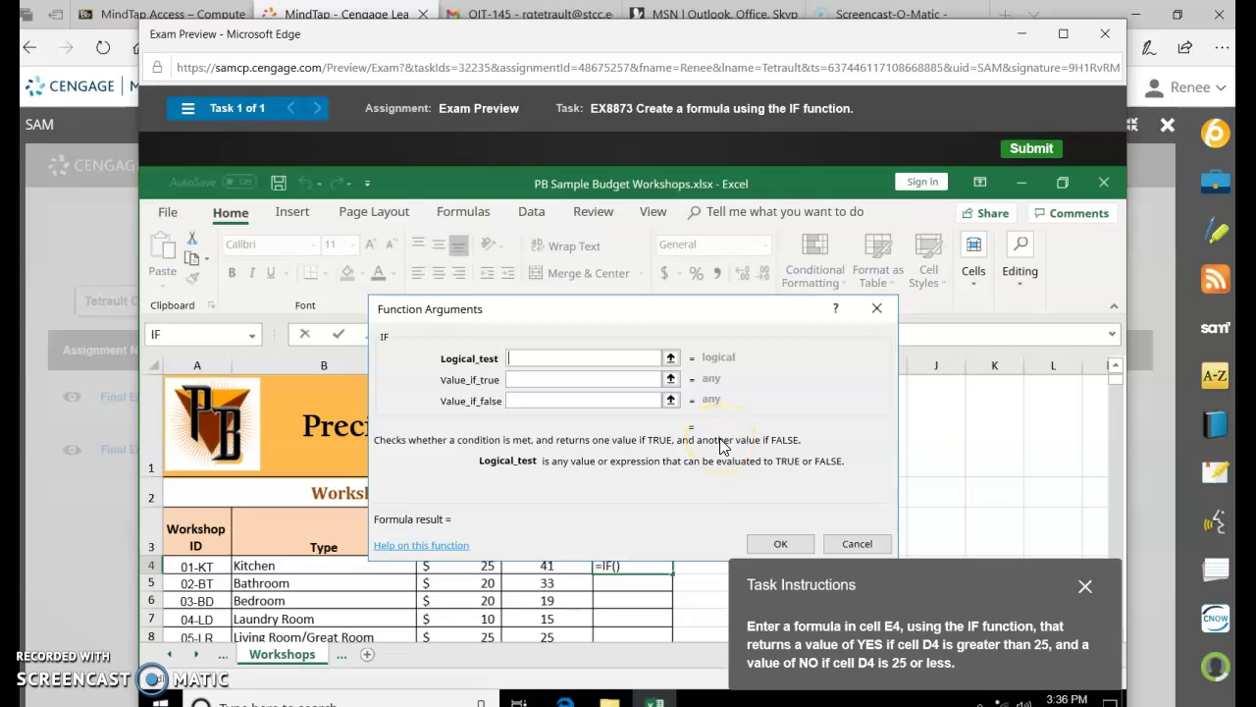
Step: Enter IF arguments D4>=25, "YES" and NO, submit, then retry after it's marked incorrect
{"action": "type", "text": "D4>=25"}
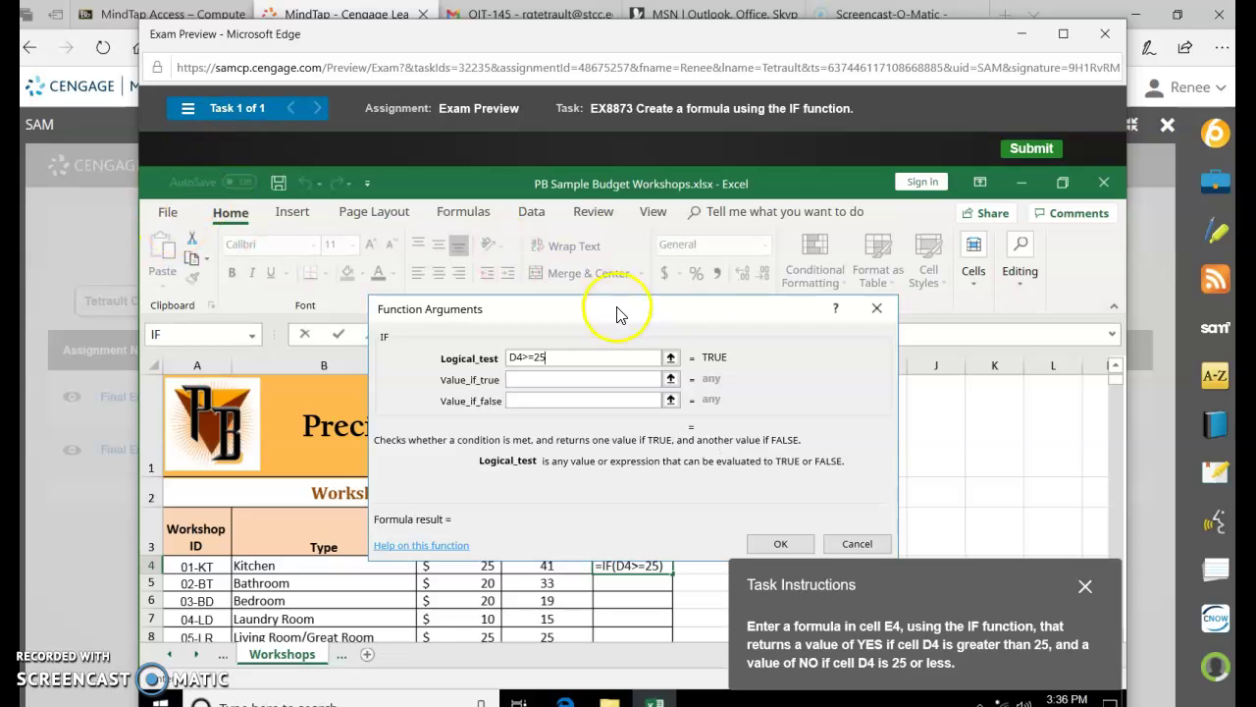
{"action": "left_click_drag", "start_coordinate": [627, 317], "coordinate": [617, 302]}
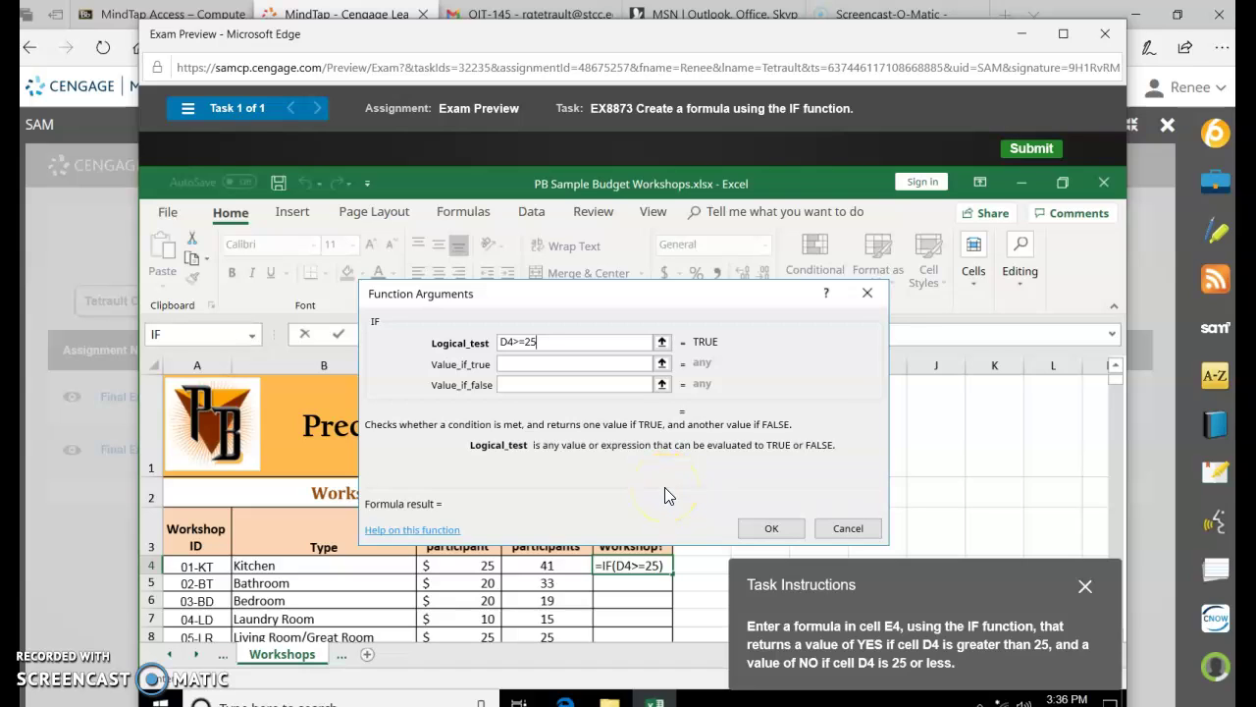
{"action": "key", "text": "Tab"}
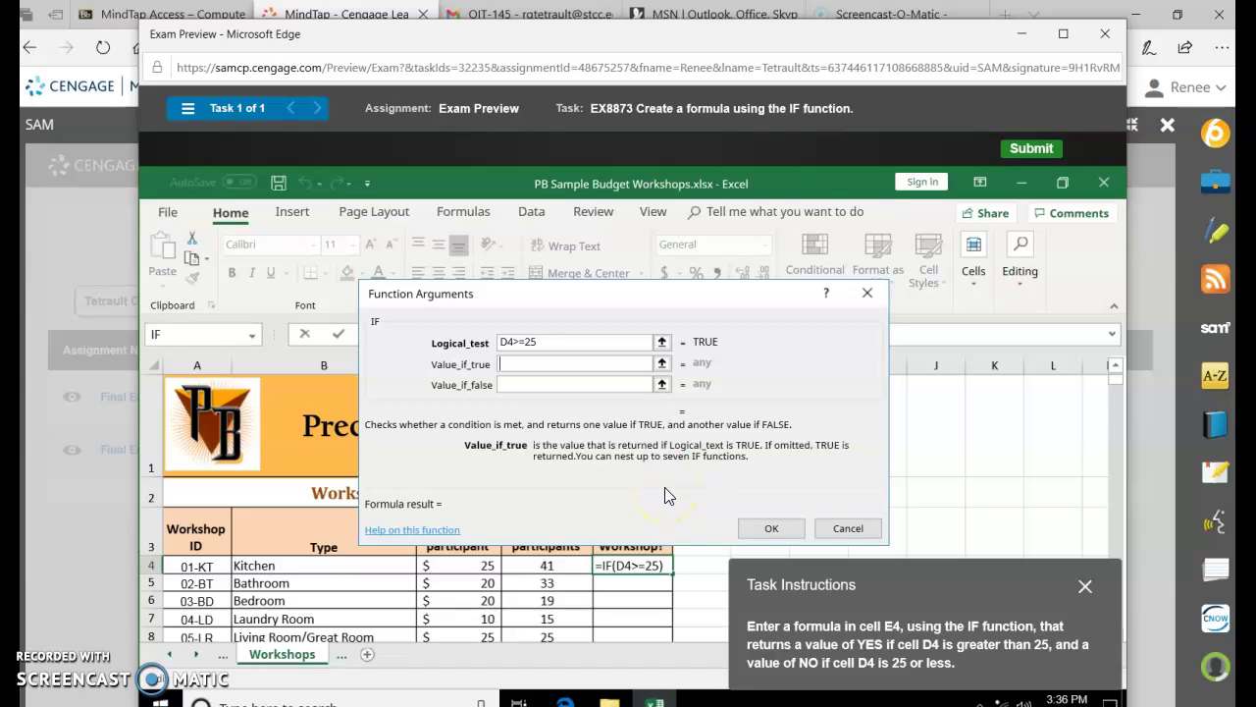
{"action": "type", "text": "\"YES\""}
{"action": "key", "text": "Tab"}
{"action": "type", "text": "NO"}
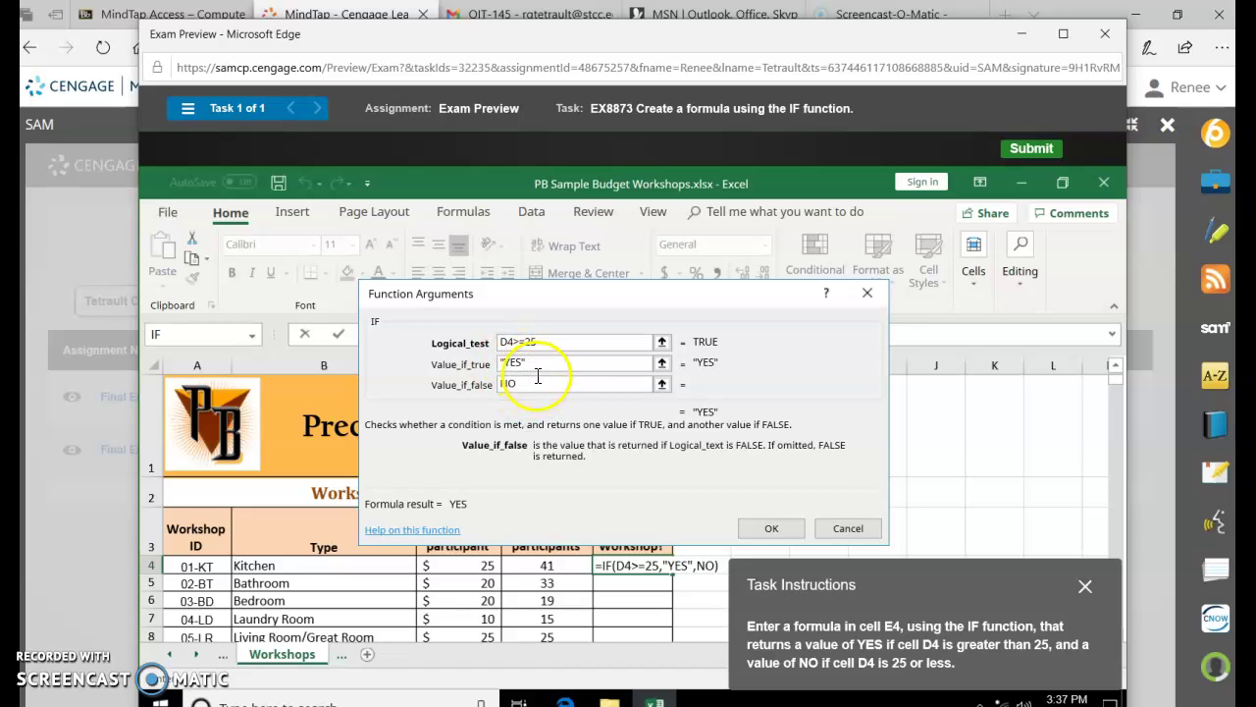
{"action": "left_click", "coordinate": [775, 527]}
{"action": "left_click", "coordinate": [702, 405]}
Step: Insert an IF function into cell E4 again
{"action": "left_click", "coordinate": [640, 565]}
{"action": "left_click", "coordinate": [373, 333]}
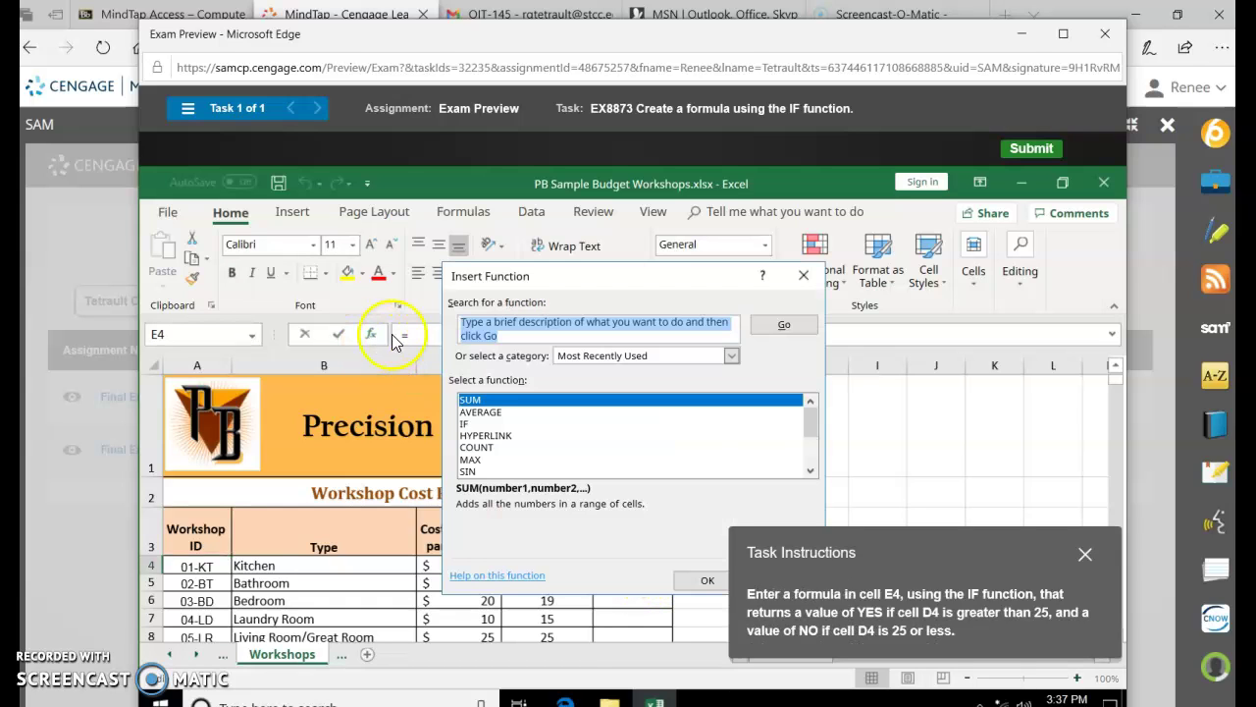
{"action": "left_click", "coordinate": [490, 423]}
{"action": "left_click", "coordinate": [704, 580]}
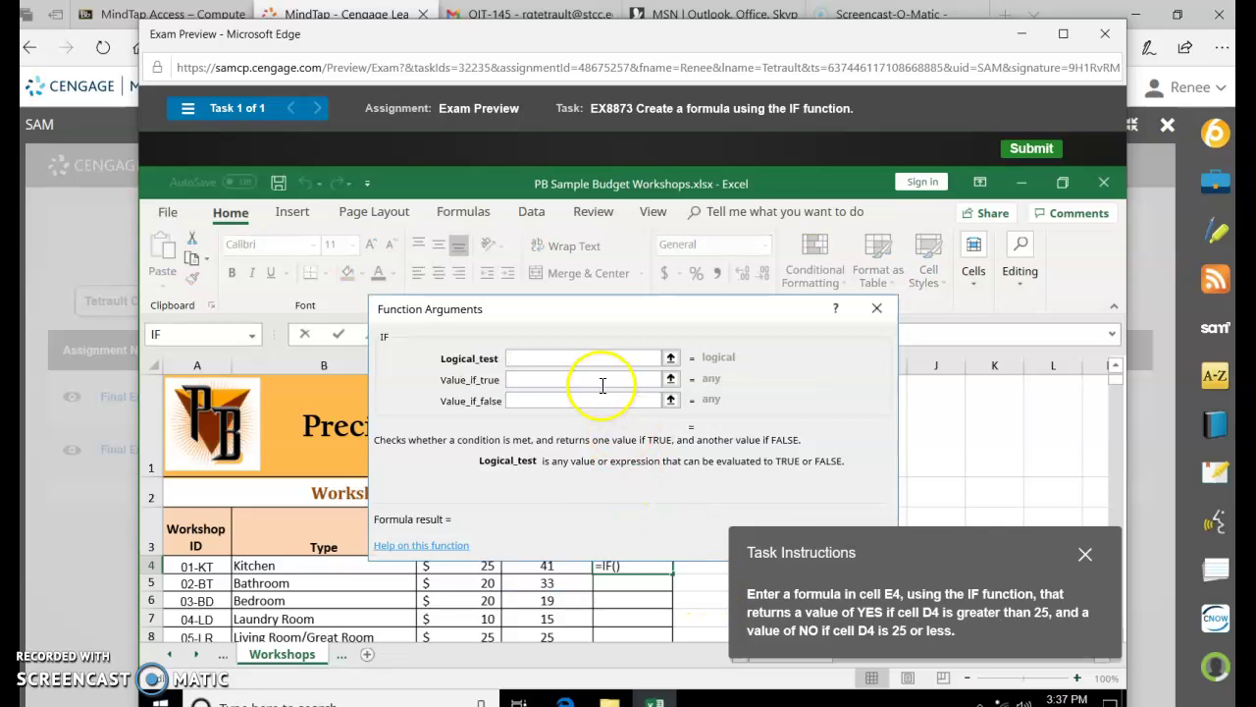
Step: Fill the IF arguments with logical test >25, value-if-true YES and value-if-false NO
{"action": "type", "text": ">"}
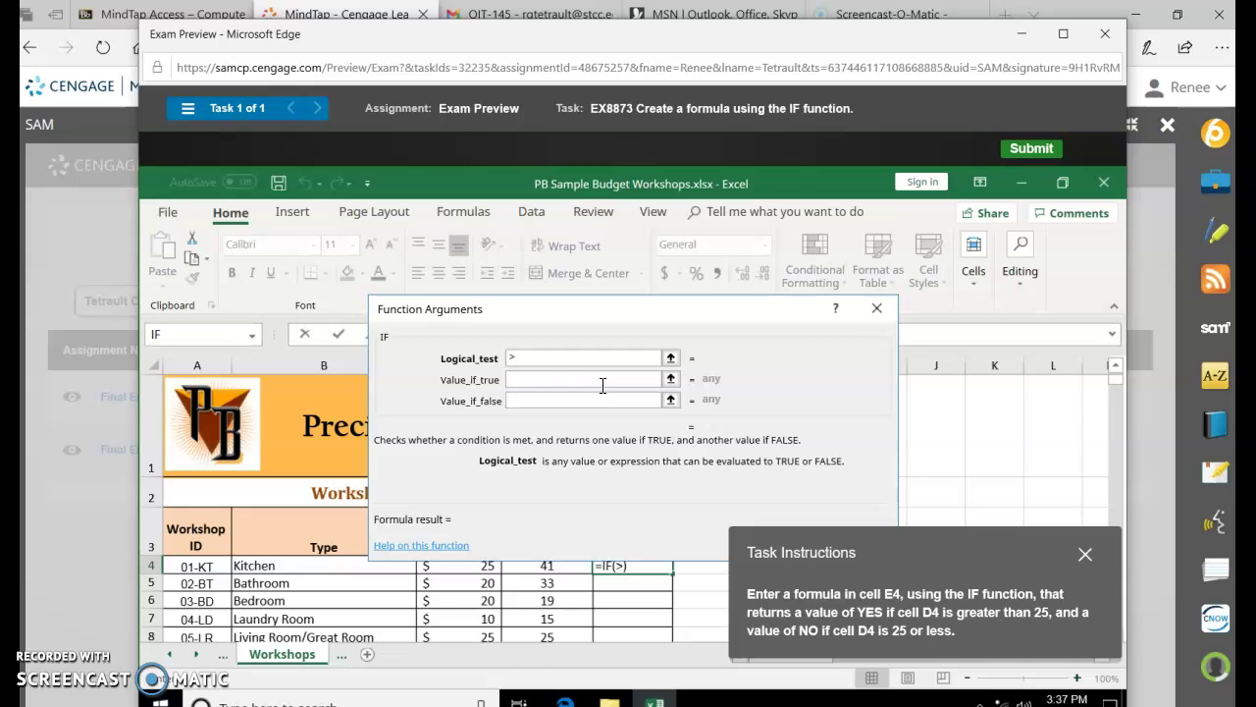
{"action": "type", "text": "25"}
{"action": "key", "text": "Tab"}
{"action": "type", "text": "YES"}
{"action": "key", "text": "Tab"}
{"action": "type", "text": "NO"}
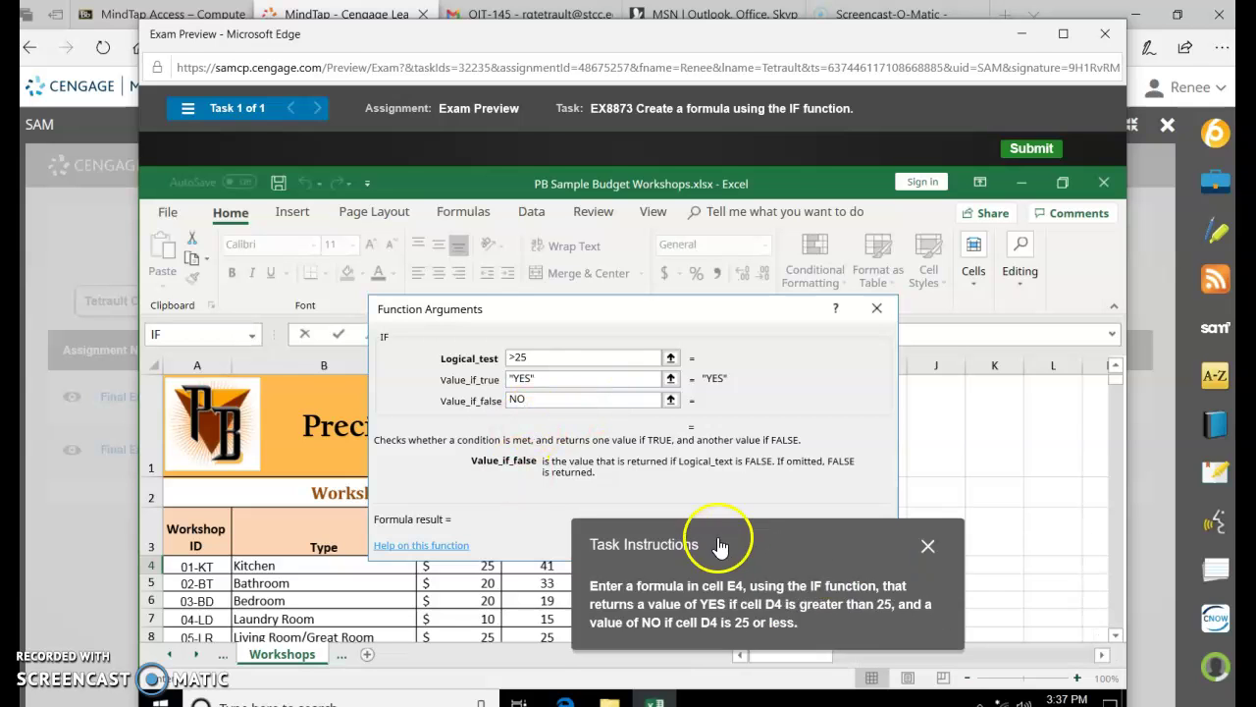
Step: Submit the >25 IF formula, retry after it's marked incorrect, and reselect cell E4
{"action": "left_click", "coordinate": [780, 543]}
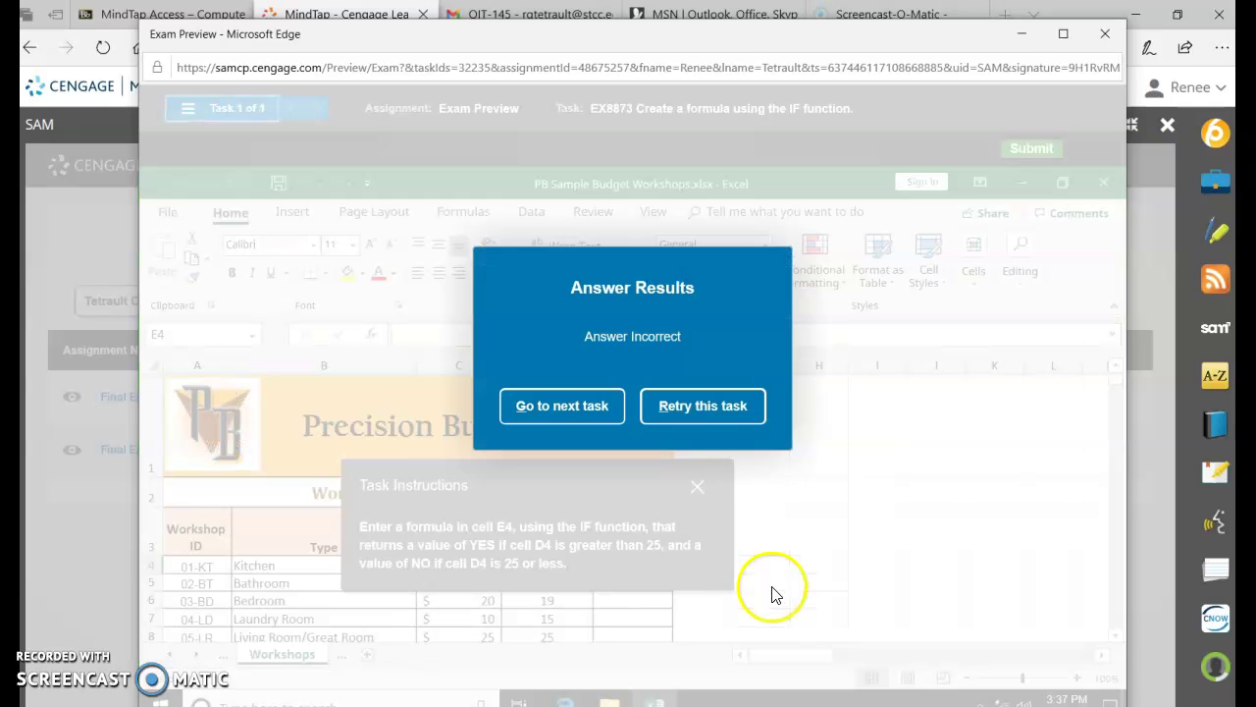
{"action": "left_click", "coordinate": [690, 424]}
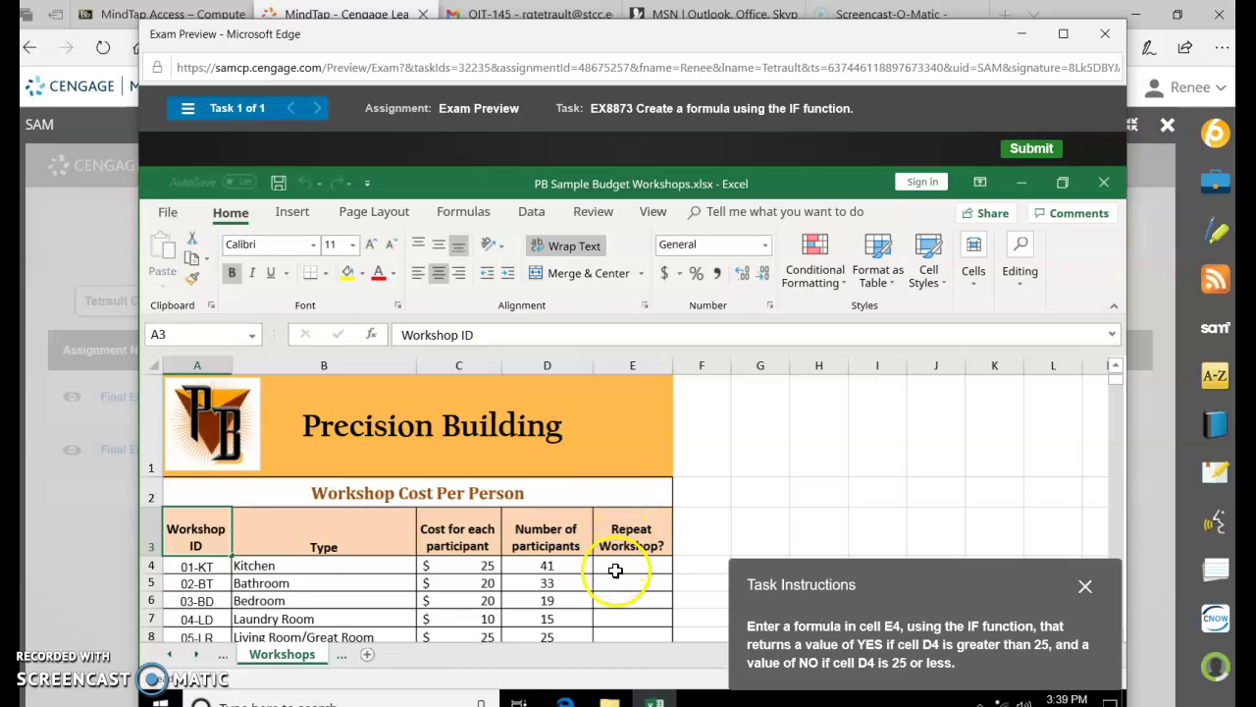
{"action": "left_click", "coordinate": [615, 570]}
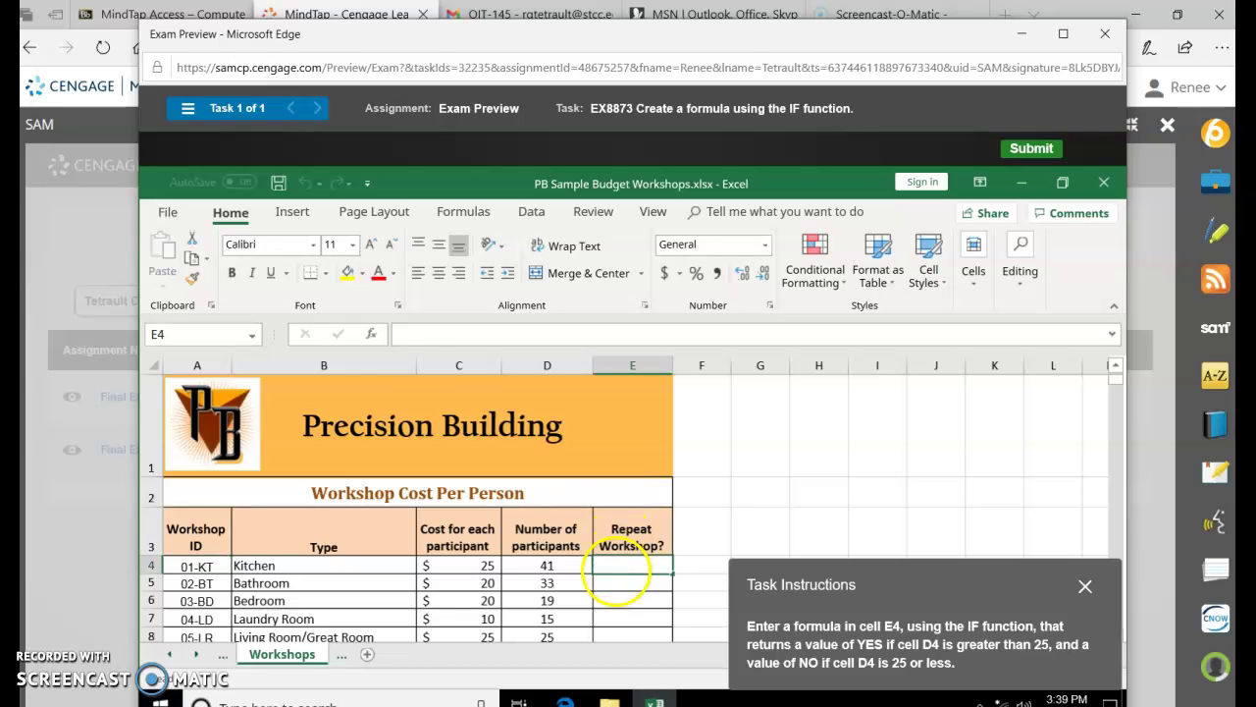
Step: Build =IF(D4>25,"YES",NO) in cell E4 and confirm it
{"action": "left_click", "coordinate": [370, 335]}
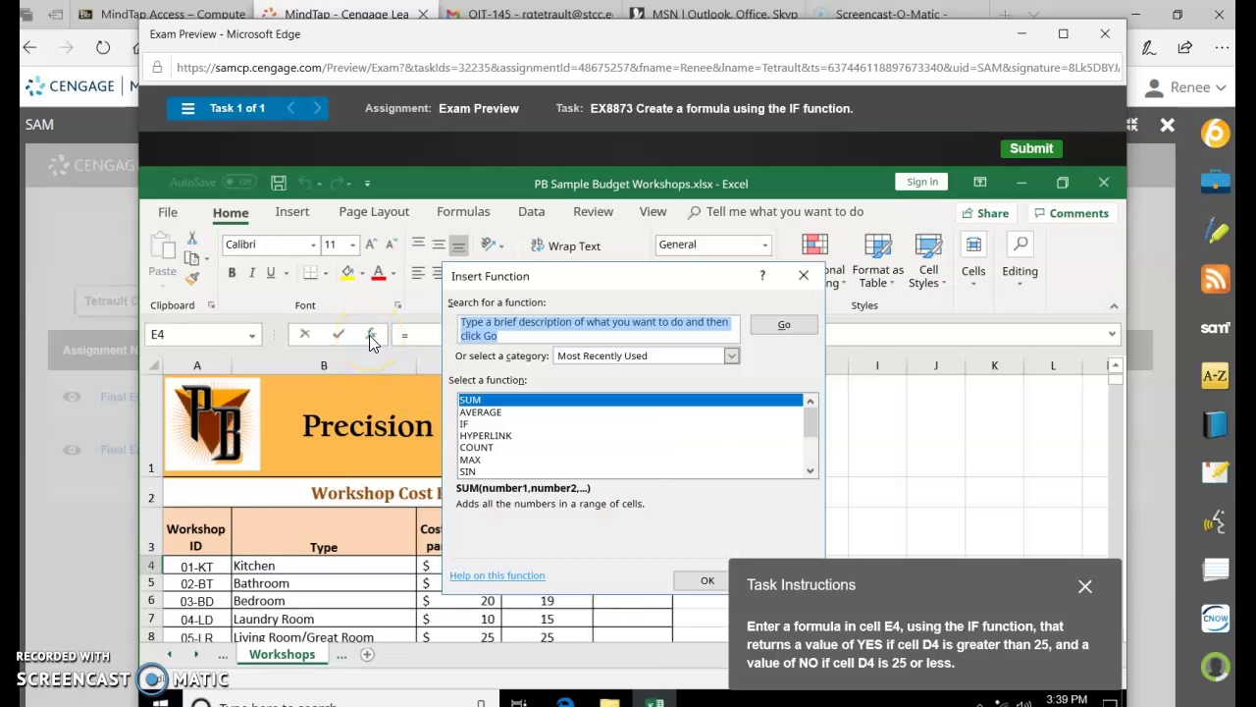
{"action": "left_click", "coordinate": [469, 423]}
{"action": "left_click", "coordinate": [706, 575]}
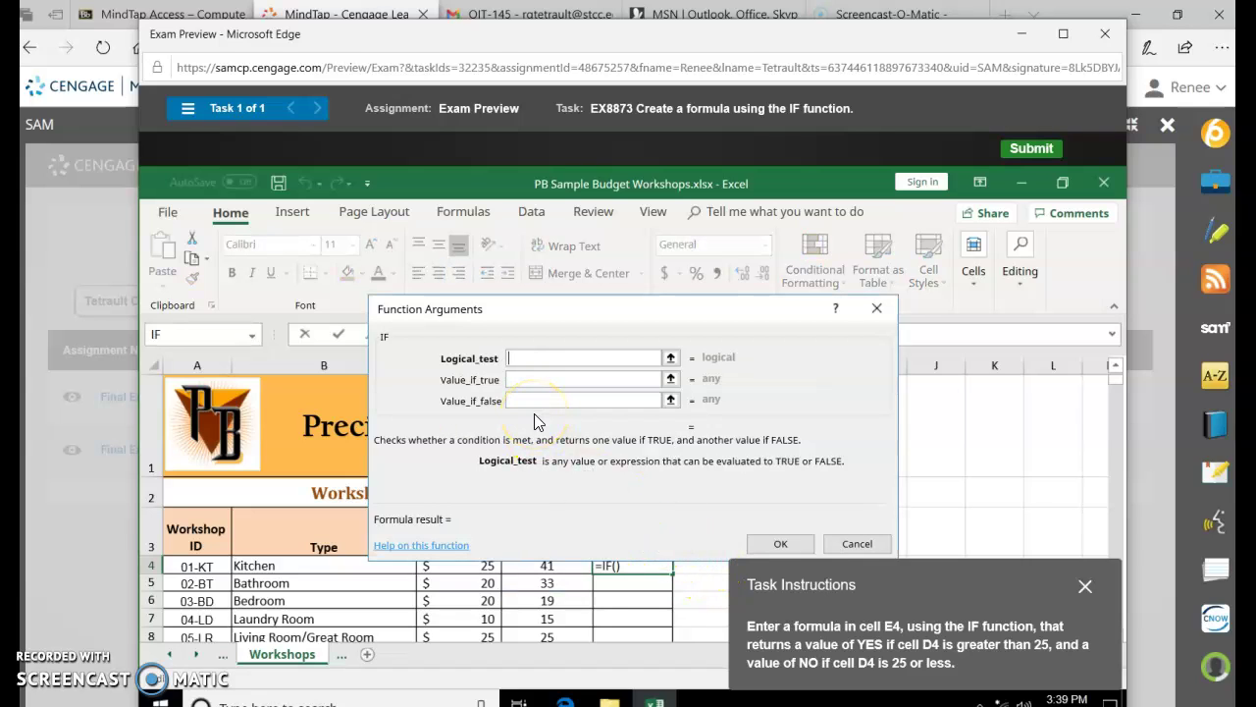
{"action": "type", "text": "D4>25"}
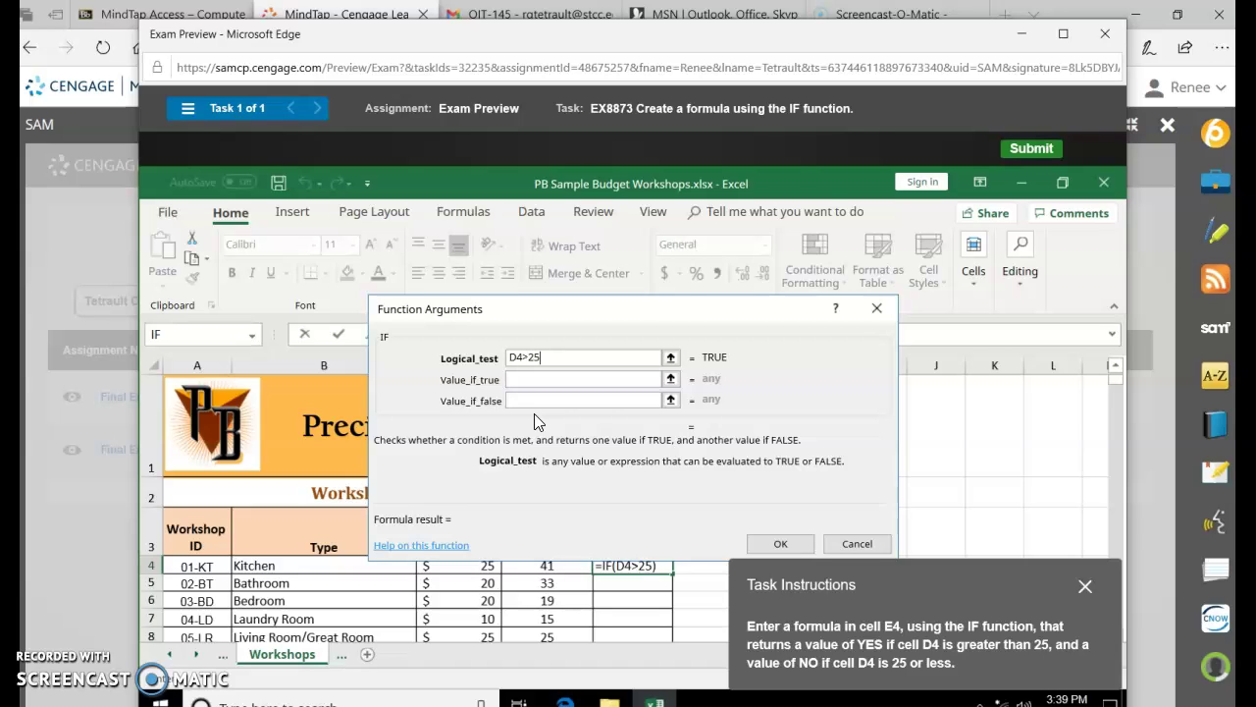
{"action": "key", "text": "Tab"}
{"action": "type", "text": "\"YES\""}
{"action": "key", "text": "Tab"}
{"action": "type", "text": "NO"}
{"action": "left_click", "coordinate": [756, 551]}
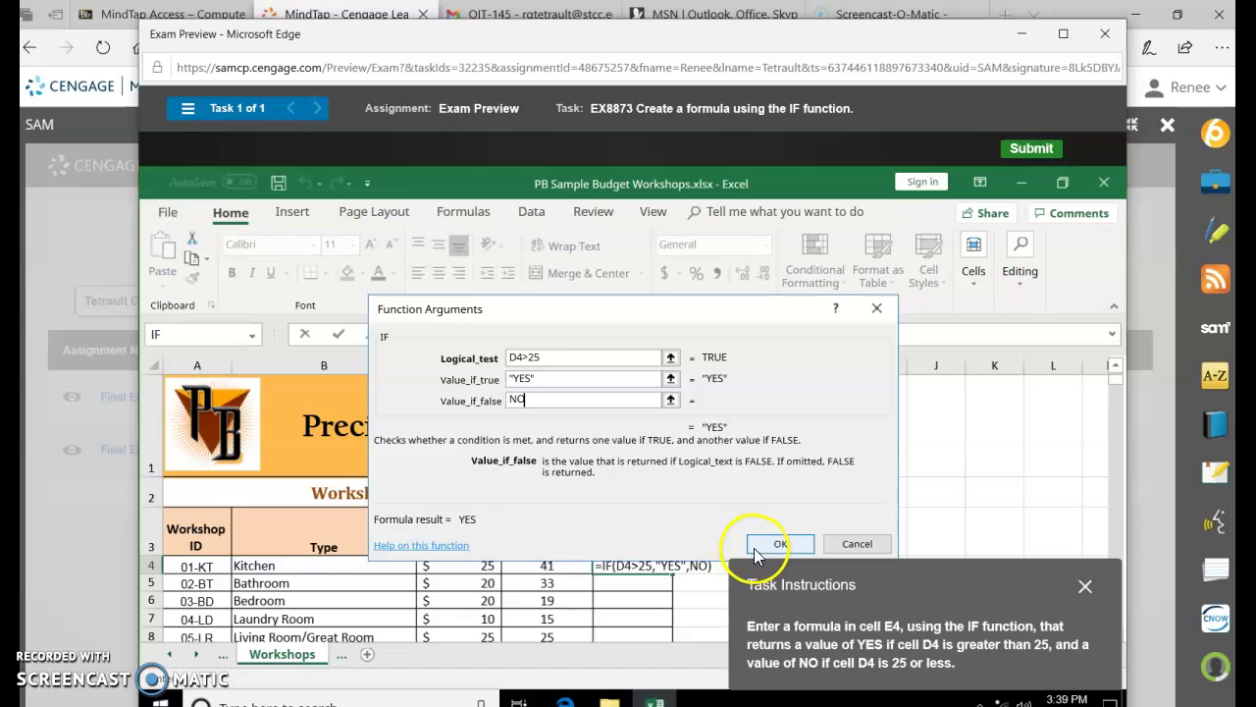